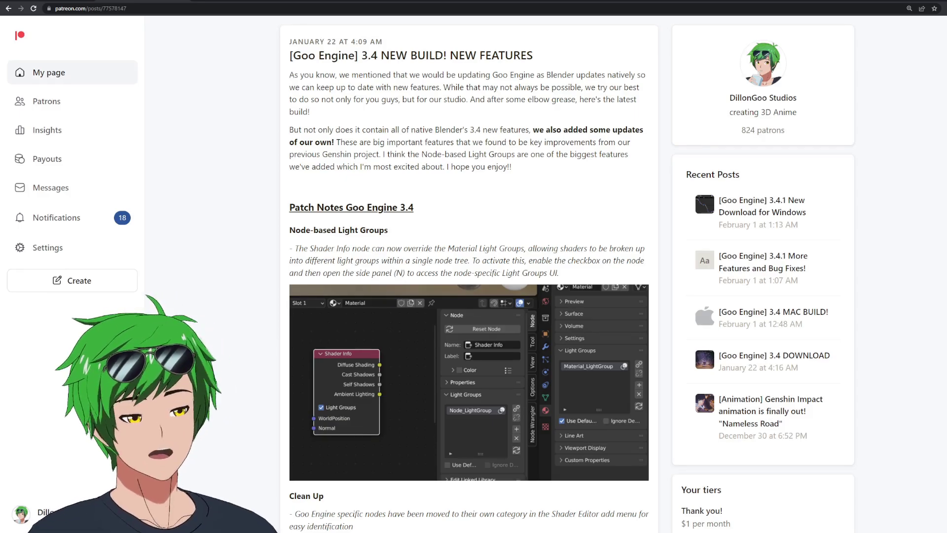
Scroll the 3.4 patch notes past Clean Up and Quality of Life down to the tags.
{"action": "scroll", "coordinate": [936, 289], "scroll_direction": "down", "scroll_amount": 2}
{"action": "scroll", "coordinate": [936, 288], "scroll_direction": "down", "scroll_amount": 4}
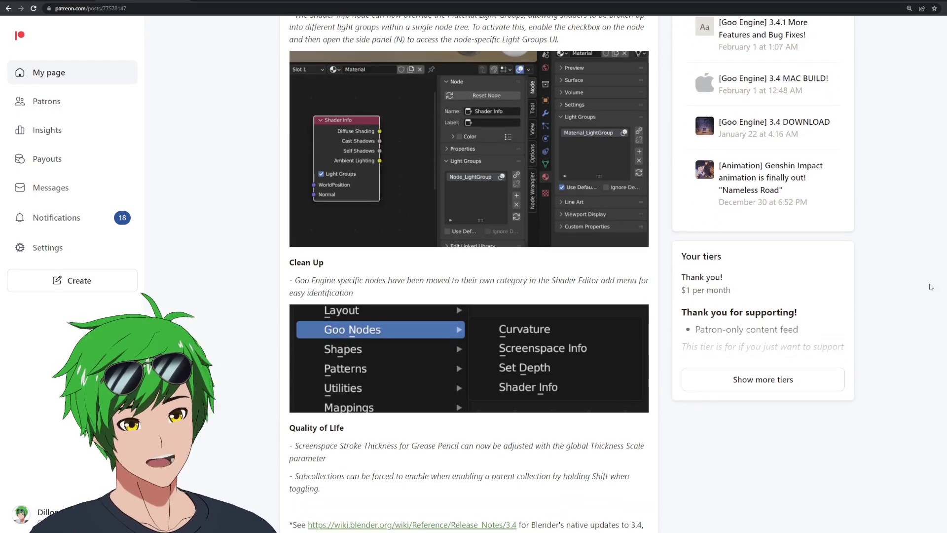
{"action": "scroll", "coordinate": [930, 289], "scroll_direction": "down", "scroll_amount": 1}
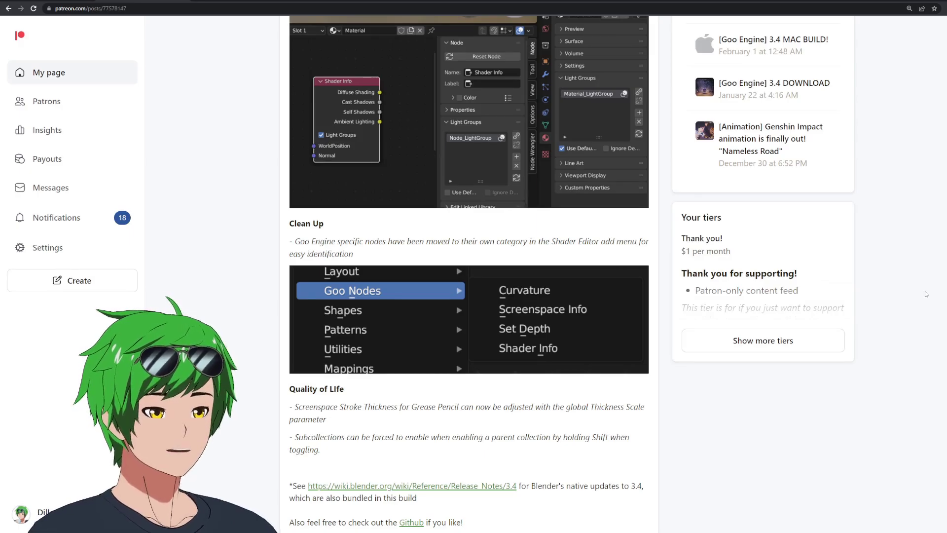
{"action": "scroll", "coordinate": [927, 294], "scroll_direction": "down", "scroll_amount": 2}
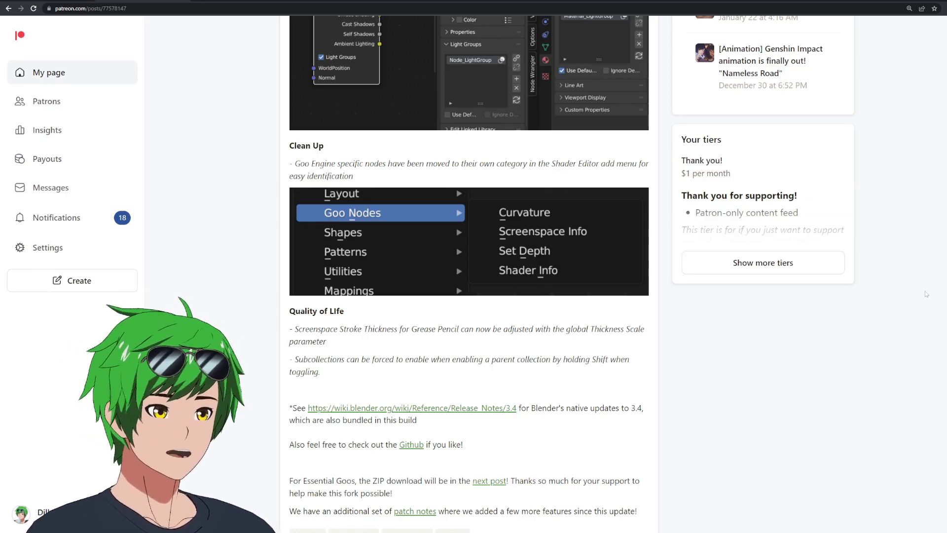
{"action": "scroll", "coordinate": [908, 328], "scroll_direction": "down", "scroll_amount": 1}
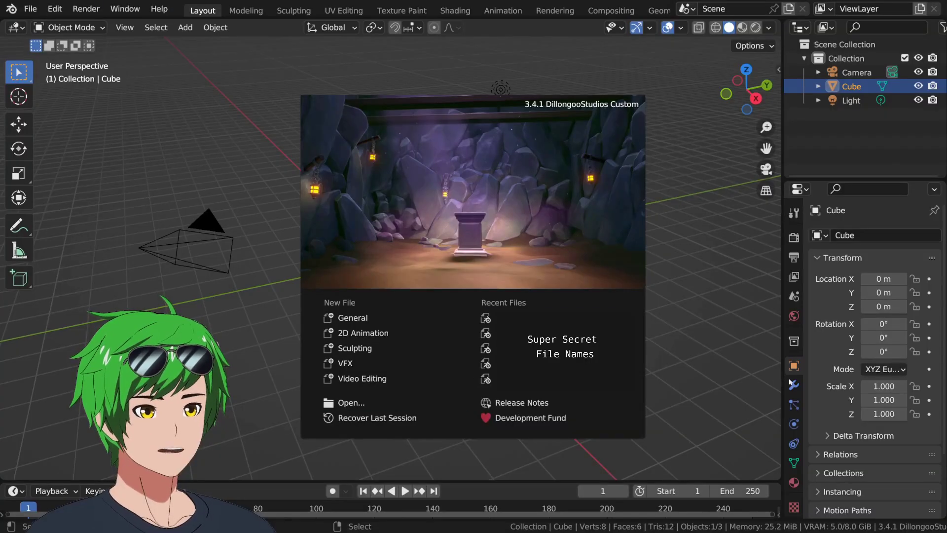
Dismiss the splash screen and add a Grease Pencil Stroke object.
{"action": "left_click", "coordinate": [759, 434]}
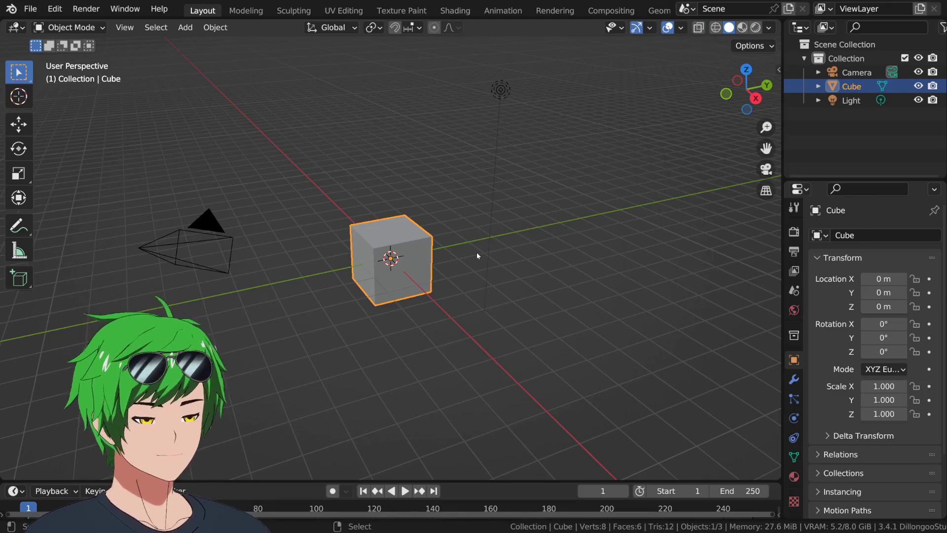
{"action": "key", "text": "shift+a"}
{"action": "mouse_move", "coordinate": [466, 340]}
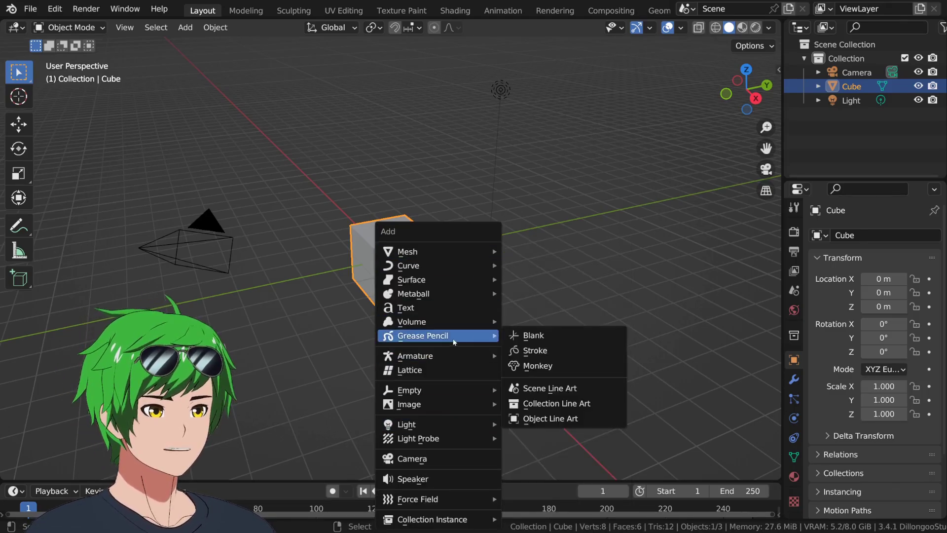
{"action": "left_click", "coordinate": [546, 351]}
Set the stroke's Stroke Thickness to Screen Space and thin its Thickness to 0.42.
{"action": "left_click", "coordinate": [795, 457]}
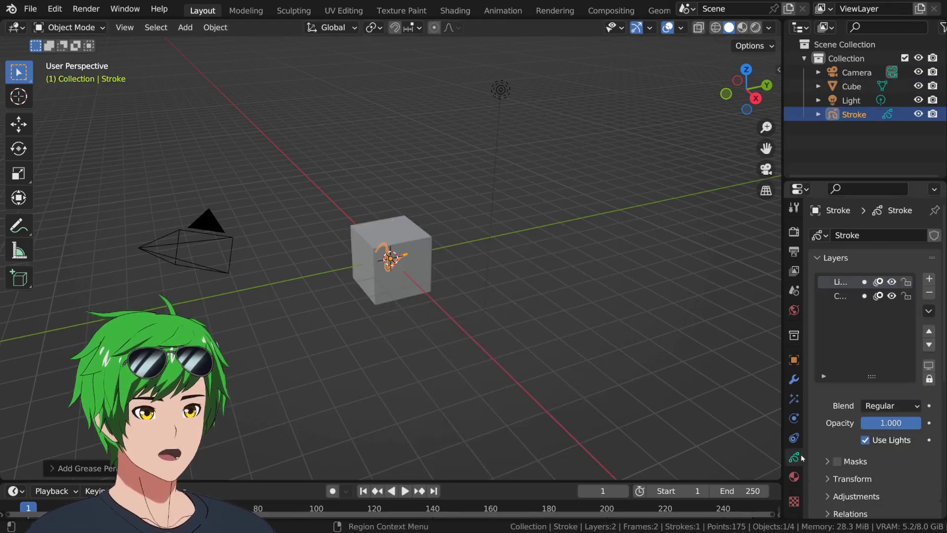
{"action": "scroll", "coordinate": [858, 388], "scroll_direction": "down", "scroll_amount": 8}
{"action": "scroll", "coordinate": [857, 389], "scroll_direction": "down", "scroll_amount": 3}
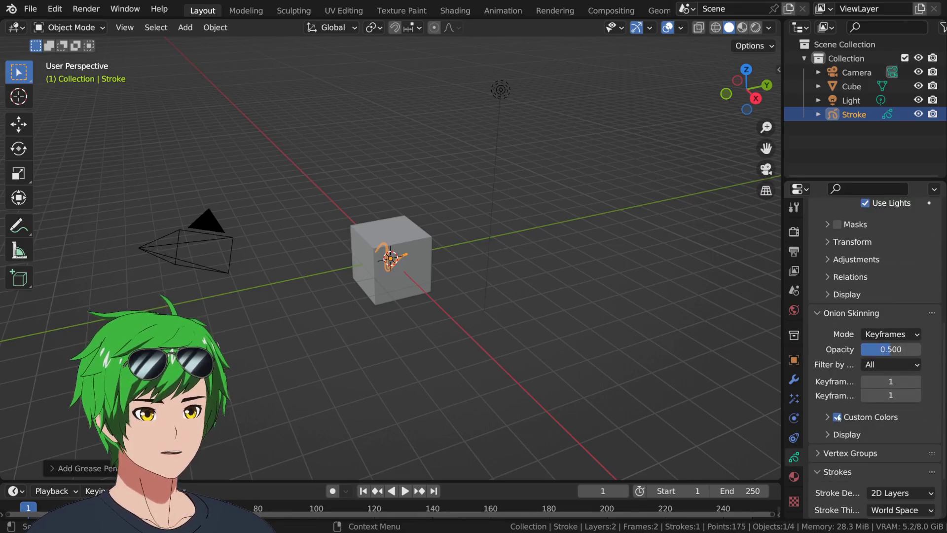
{"action": "left_click", "coordinate": [837, 472]}
{"action": "scroll", "coordinate": [836, 405], "scroll_direction": "down", "scroll_amount": 3}
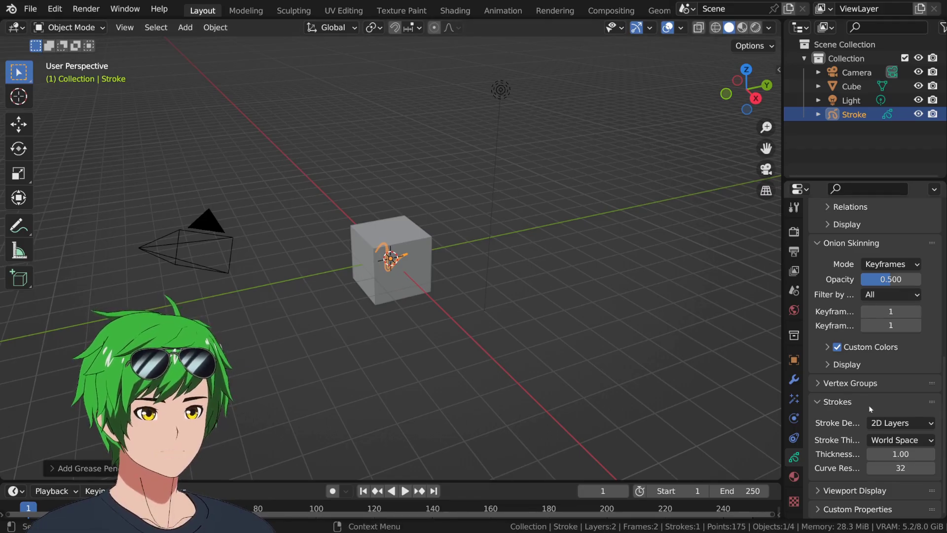
{"action": "mouse_move", "coordinate": [901, 453]}
{"action": "left_mouse_down"}
{"action": "mouse_move", "coordinate": [940, 454]}
{"action": "mouse_move", "coordinate": [904, 446]}
{"action": "left_mouse_up"}
{"action": "left_click", "coordinate": [904, 447]}
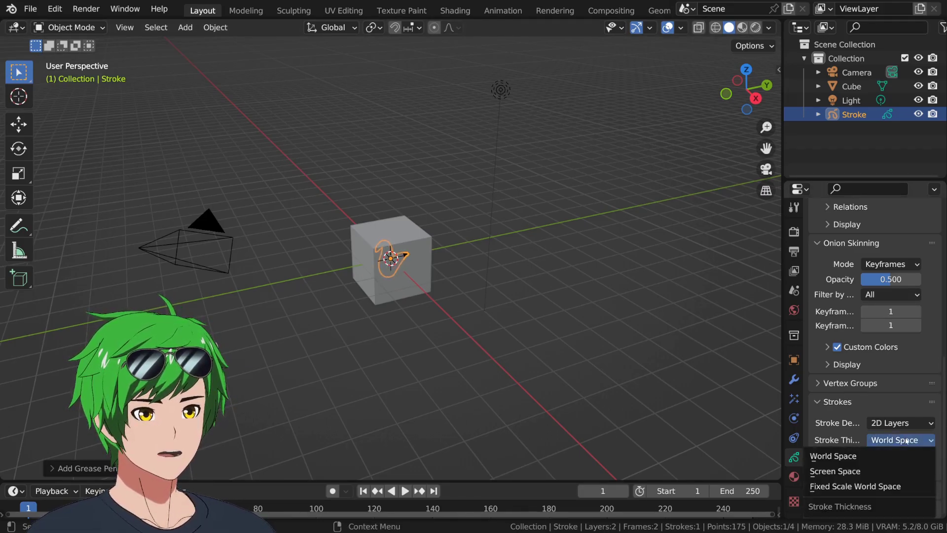
{"action": "left_click", "coordinate": [839, 469]}
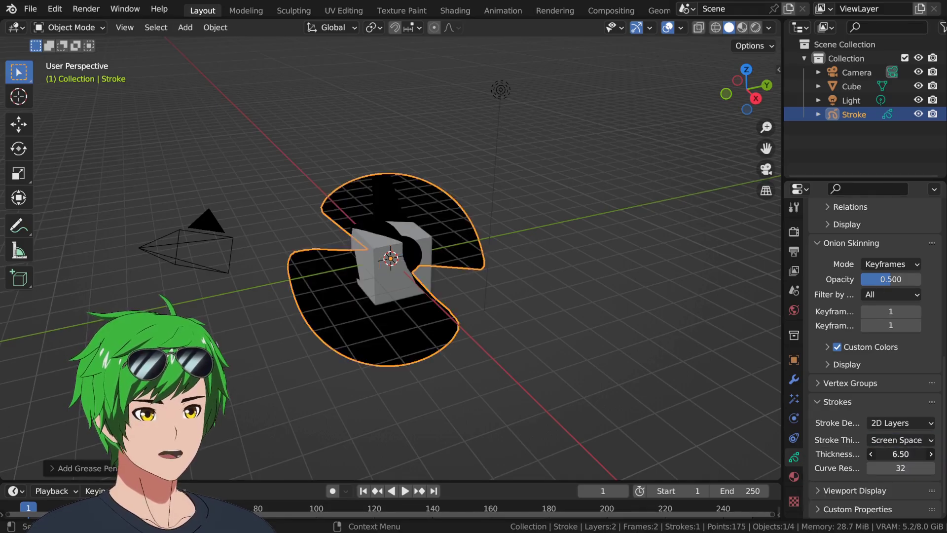
{"action": "left_click_drag", "start_coordinate": [901, 454], "coordinate": [860, 454]}
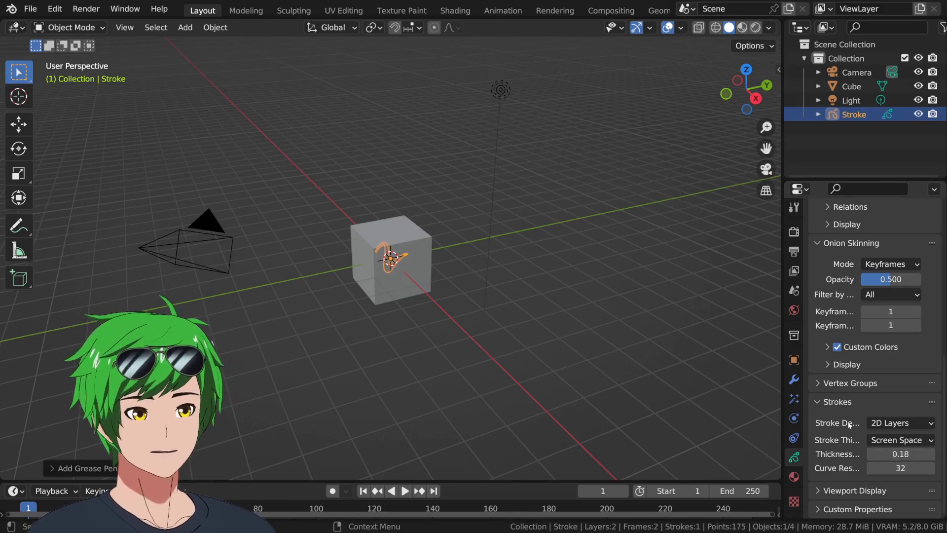
{"action": "mouse_move", "coordinate": [874, 453]}
{"action": "left_mouse_down"}
{"action": "mouse_move", "coordinate": [935, 453]}
{"action": "mouse_move", "coordinate": [895, 453]}
{"action": "left_mouse_up"}
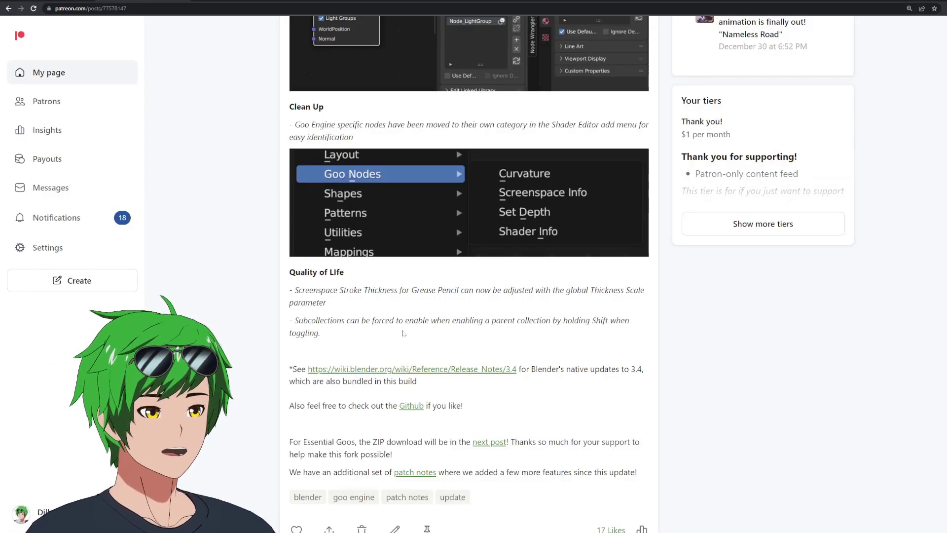
Highlight the 'Subcollections can be forced to enable…' sentence in the notes, then deselect it.
{"action": "left_click_drag", "start_coordinate": [387, 331], "coordinate": [299, 327]}
{"action": "left_click", "coordinate": [285, 326]}
{"action": "triple_click", "coordinate": [337, 333]}
{"action": "left_click", "coordinate": [352, 341]}
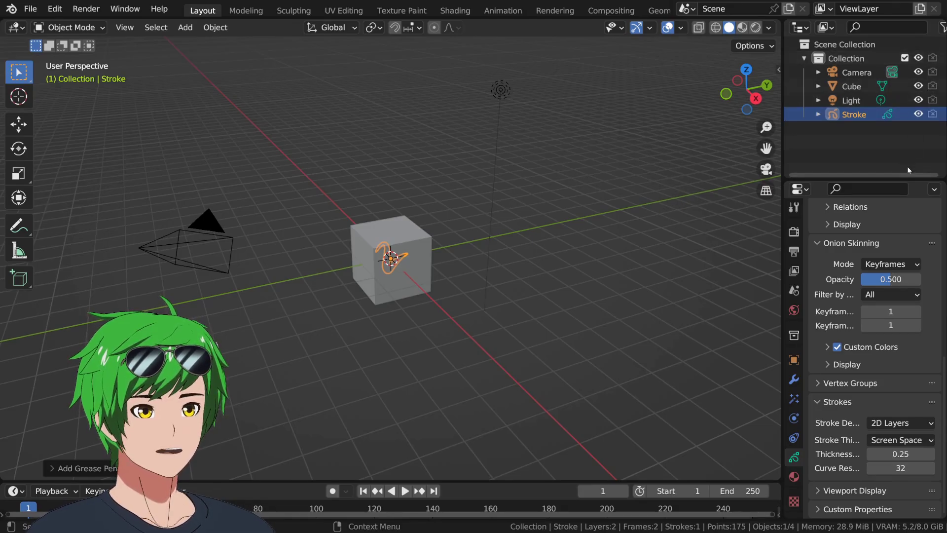
Toggle Collection's render and viewport visibility off and back on in the Outliner.
{"action": "left_click", "coordinate": [933, 59]}
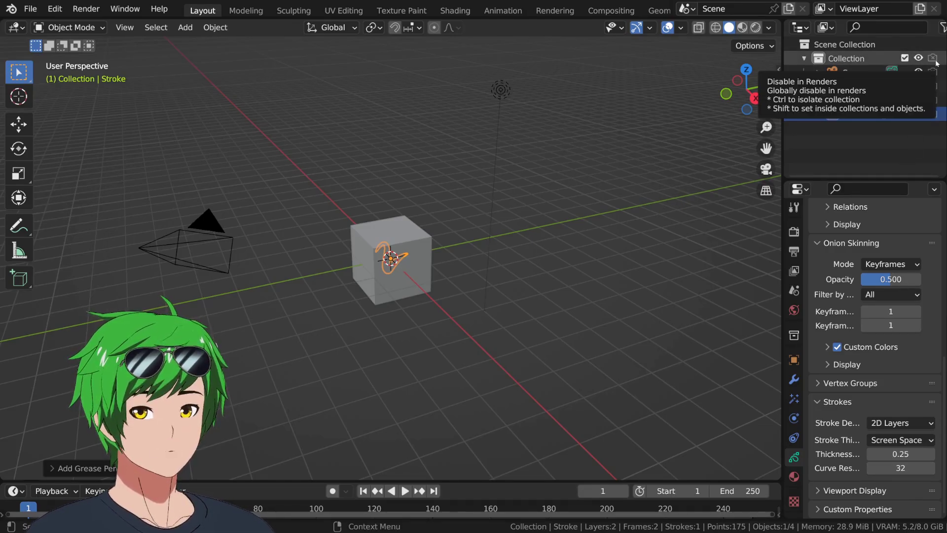
{"action": "left_click", "coordinate": [943, 29]}
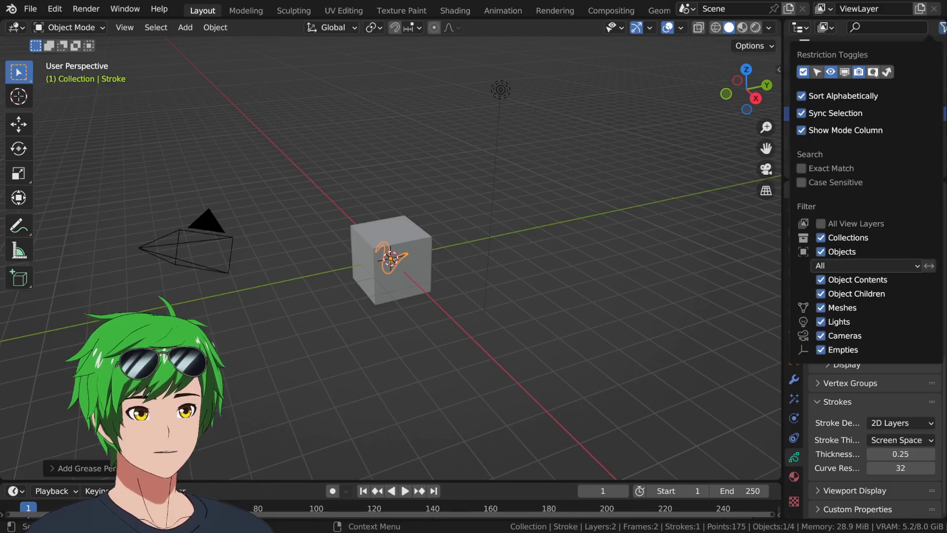
{"action": "left_click", "coordinate": [891, 58]}
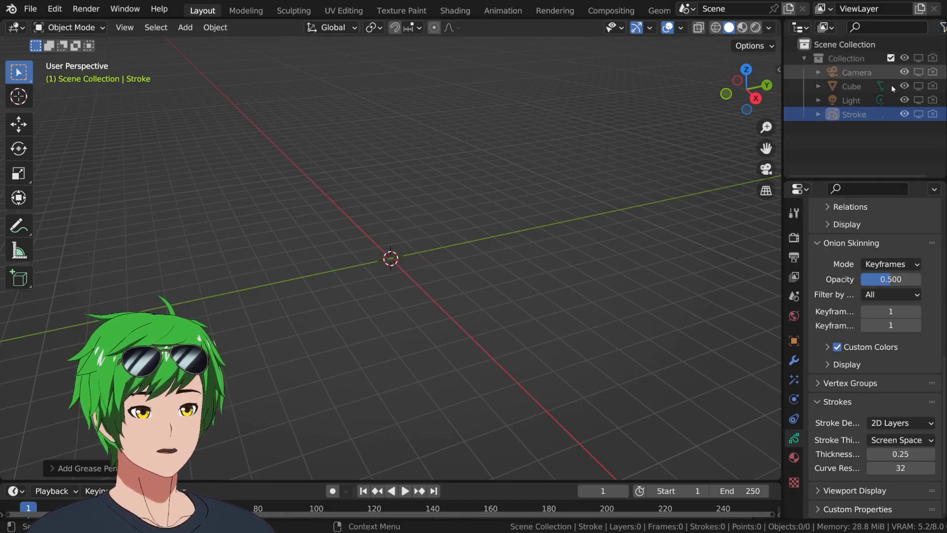
{"action": "left_click", "coordinate": [918, 58]}
{"action": "left_click", "coordinate": [932, 58]}
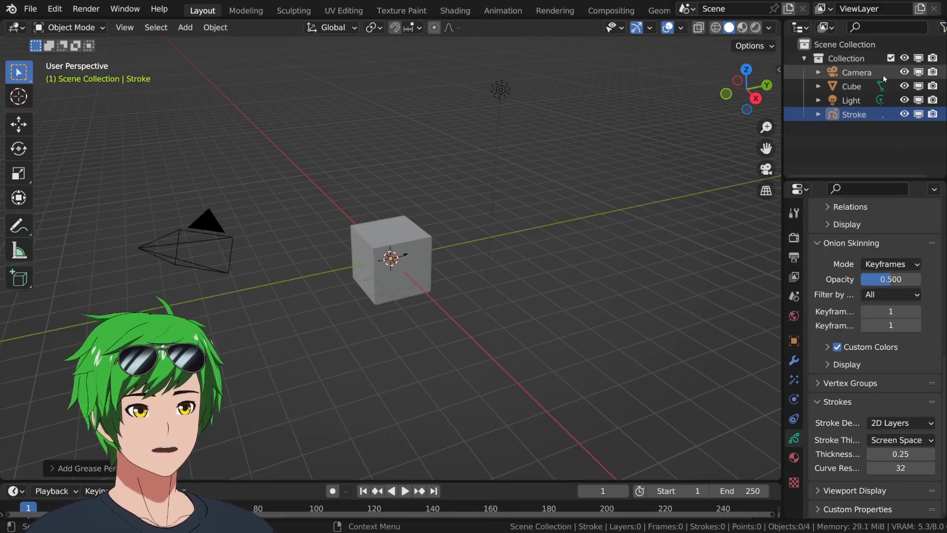
Add two child collections under Collection and toggle its exclude checkbox off and on.
{"action": "left_click", "coordinate": [847, 59]}
{"action": "key", "text": "c"}
{"action": "key", "text": "c"}
{"action": "left_click", "coordinate": [891, 58]}
{"action": "left_click", "coordinate": [891, 58]}
{"action": "left_click", "coordinate": [891, 58]}
{"action": "left_click", "coordinate": [892, 58]}
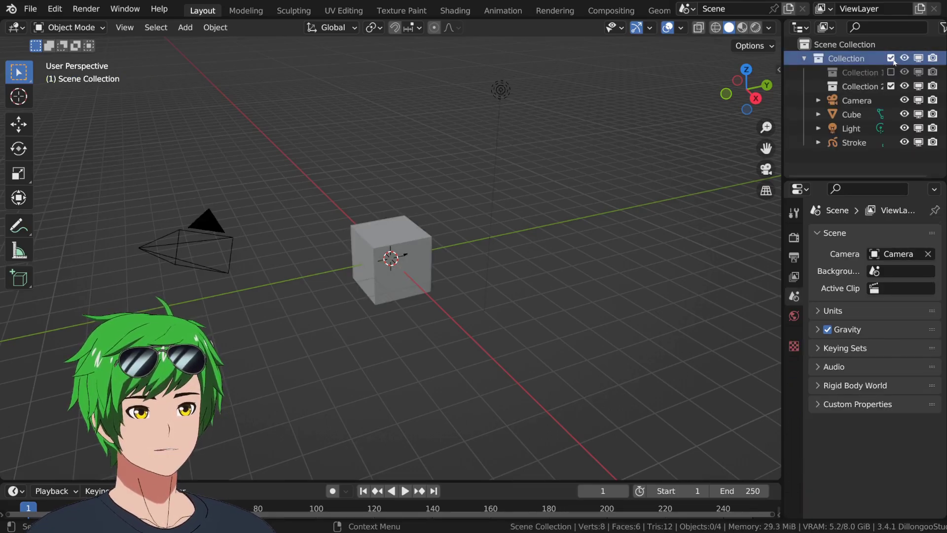
{"action": "left_click", "coordinate": [891, 58]}
{"action": "left_click", "coordinate": [891, 58]}
Toggle the second child collection, then exclude and re-include Collection with its children.
{"action": "left_click", "coordinate": [891, 86]}
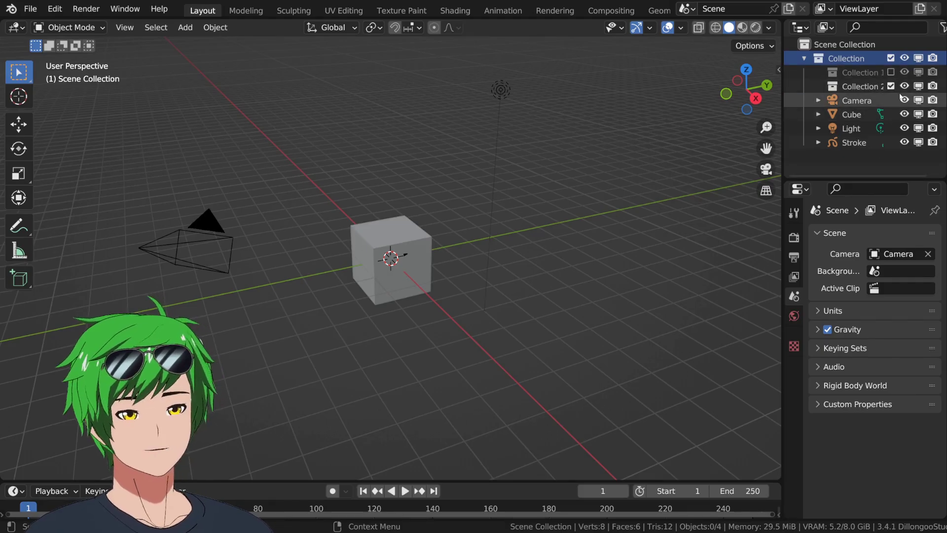
{"action": "left_click", "coordinate": [891, 86]}
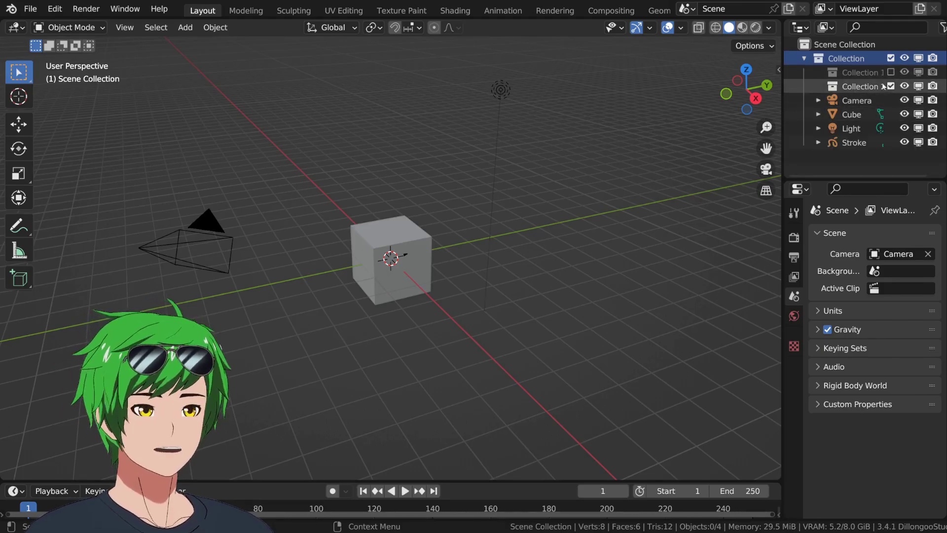
{"action": "left_click", "coordinate": [891, 58]}
{"action": "left_click", "coordinate": [891, 58]}
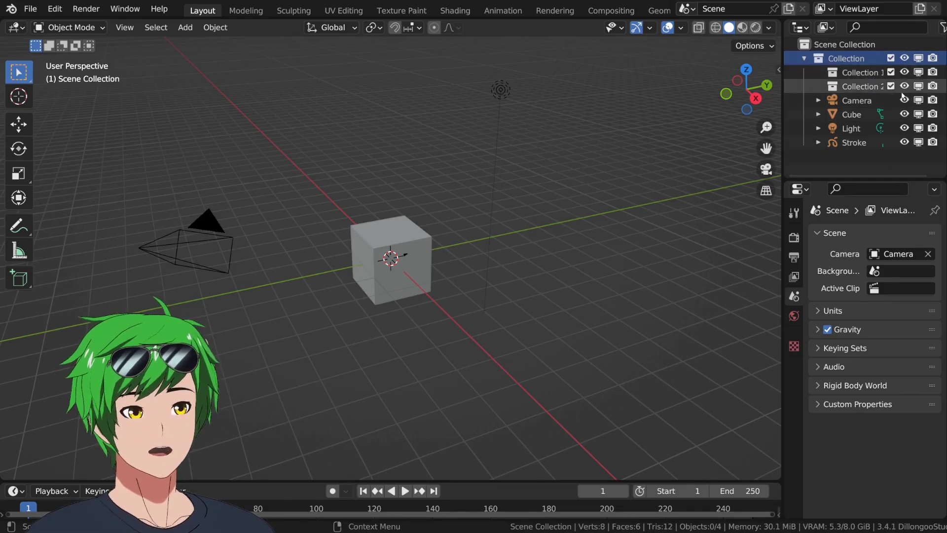
{"action": "left_click", "coordinate": [891, 58]}
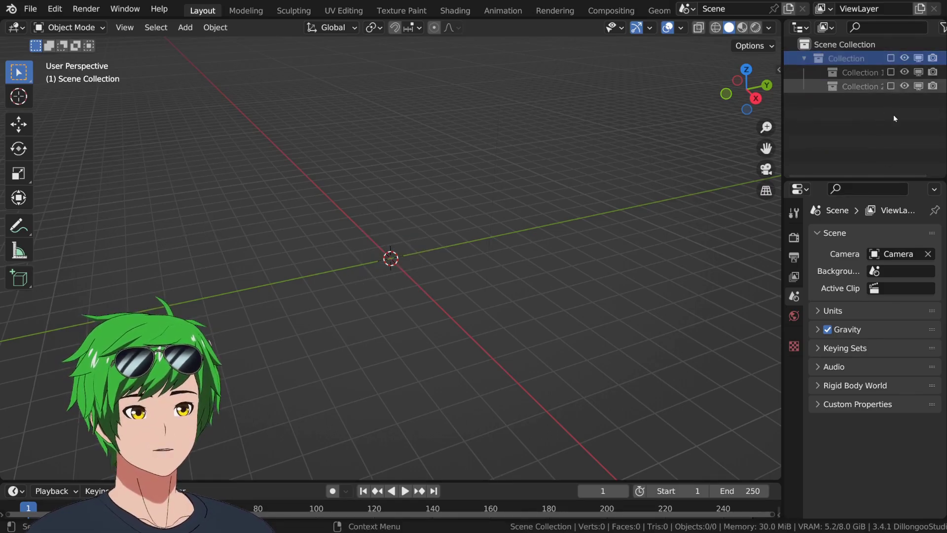
{"action": "left_click", "coordinate": [891, 58]}
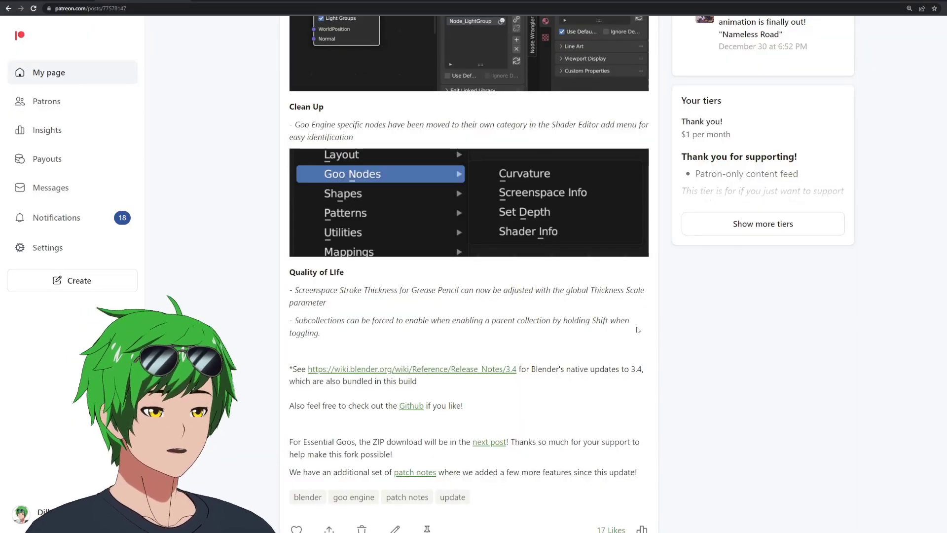
Scroll the 3.4.1 post down to its Animation Tools F-curve isolator note.
{"action": "scroll", "coordinate": [621, 316], "scroll_direction": "up", "scroll_amount": 8}
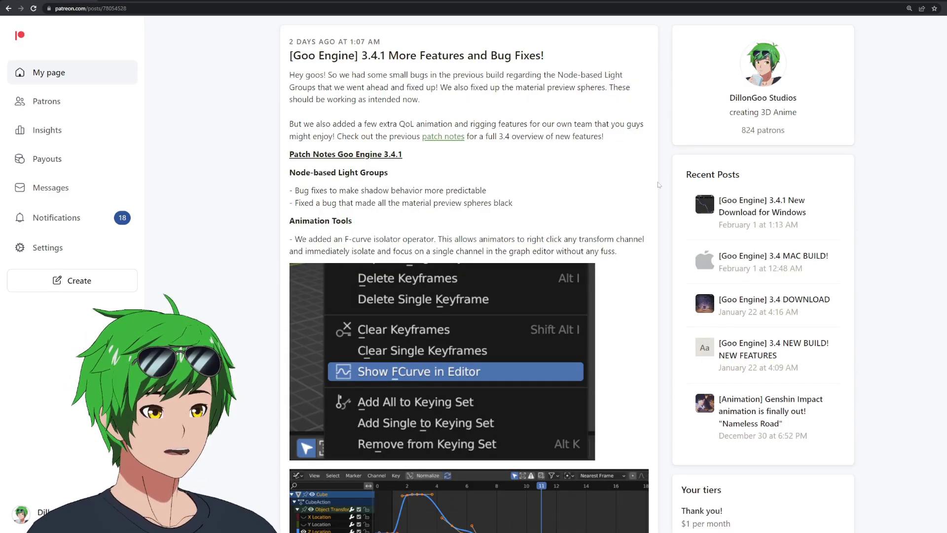
{"action": "scroll", "coordinate": [661, 187], "scroll_direction": "down", "scroll_amount": 1}
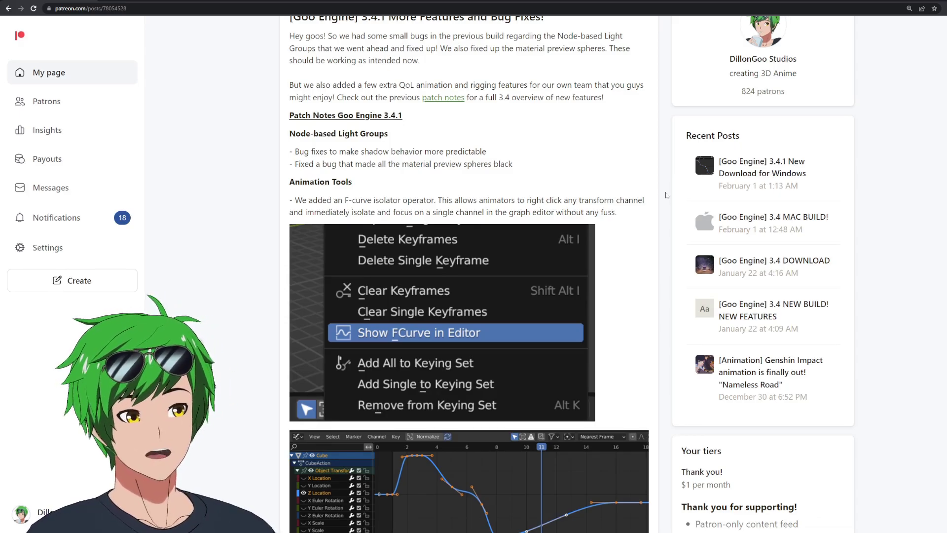
{"action": "scroll", "coordinate": [666, 195], "scroll_direction": "down", "scroll_amount": 2}
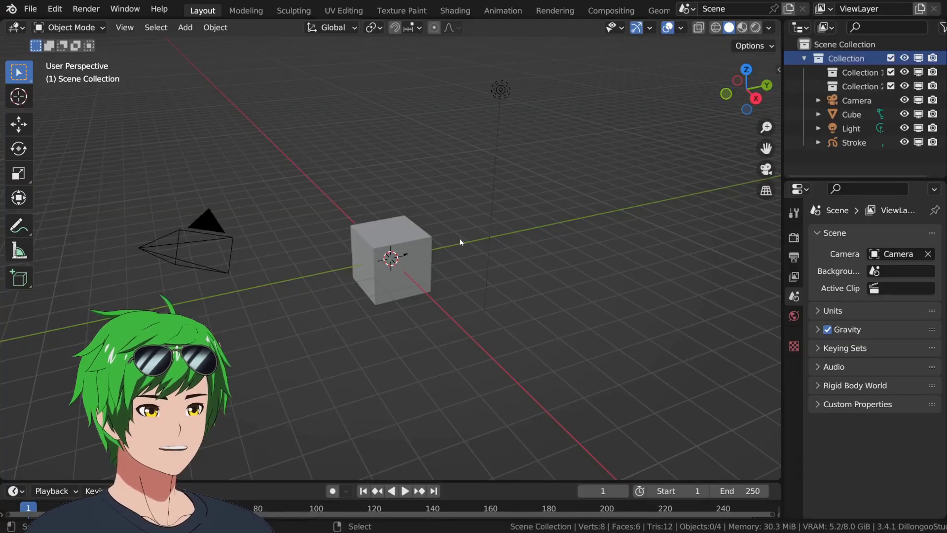
Select the cube and key a new rotation and a lower-left position with auto-key.
{"action": "left_click", "coordinate": [426, 255]}
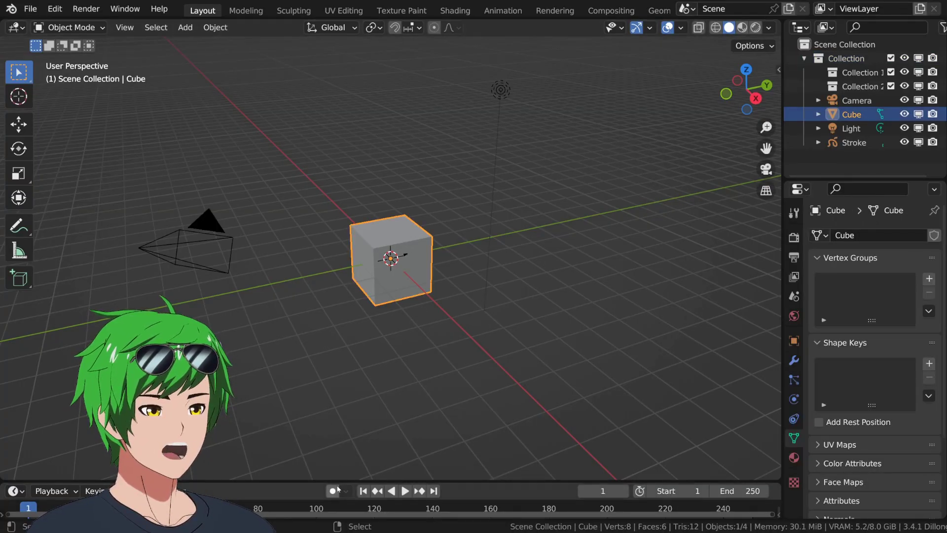
{"action": "key", "text": "space"}
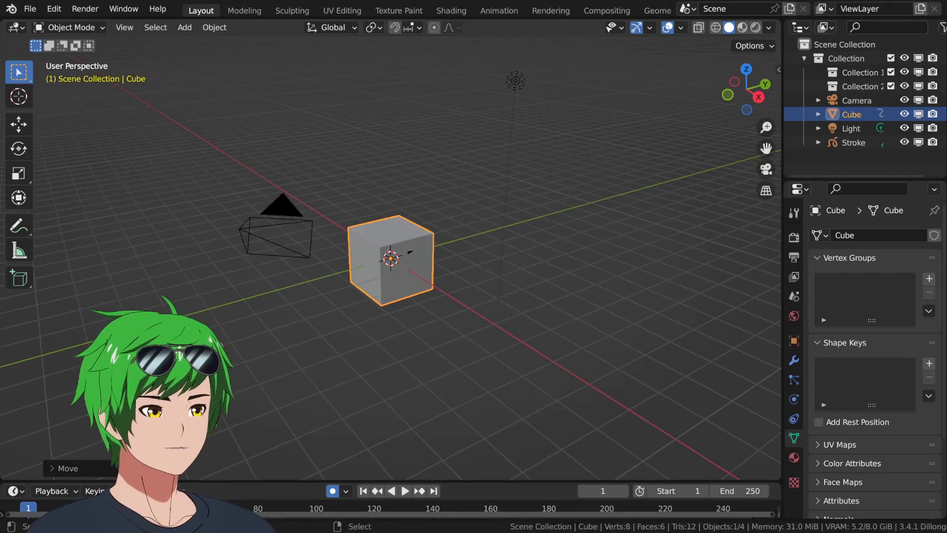
{"action": "key", "text": "g"}
{"action": "key", "text": "r"}
{"action": "left_click", "coordinate": [284, 187]}
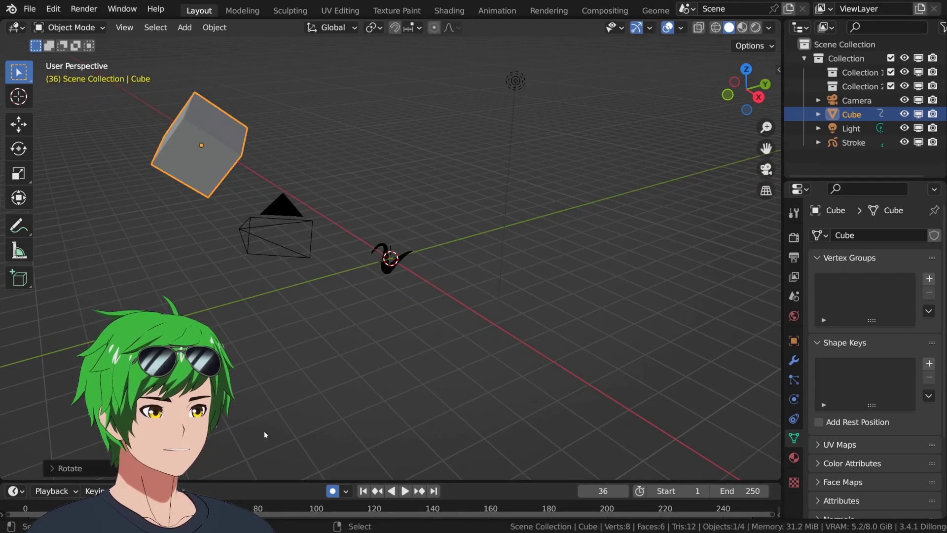
{"action": "key", "text": "g"}
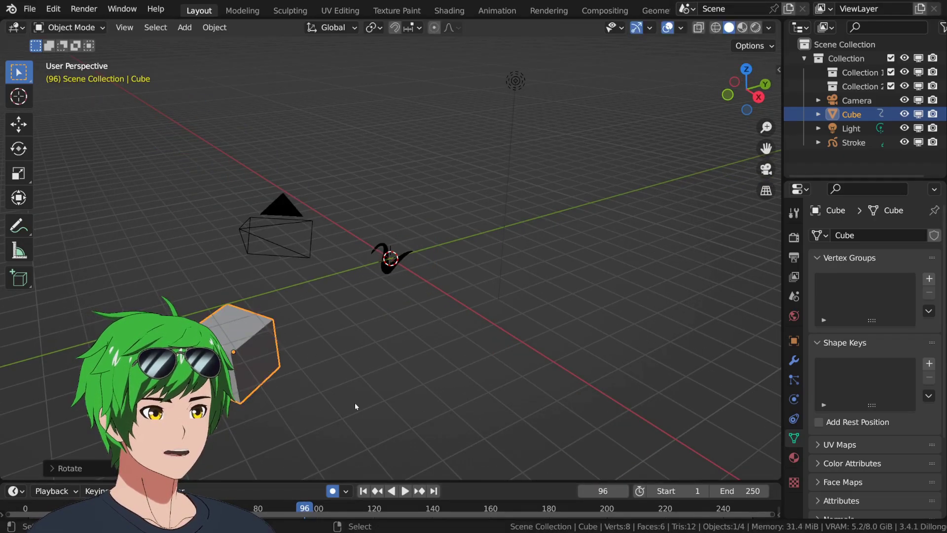
{"action": "left_click", "coordinate": [401, 466]}
Play back the cube's animation, then stop it and widen the 3D viewport slightly.
{"action": "key", "text": "space"}
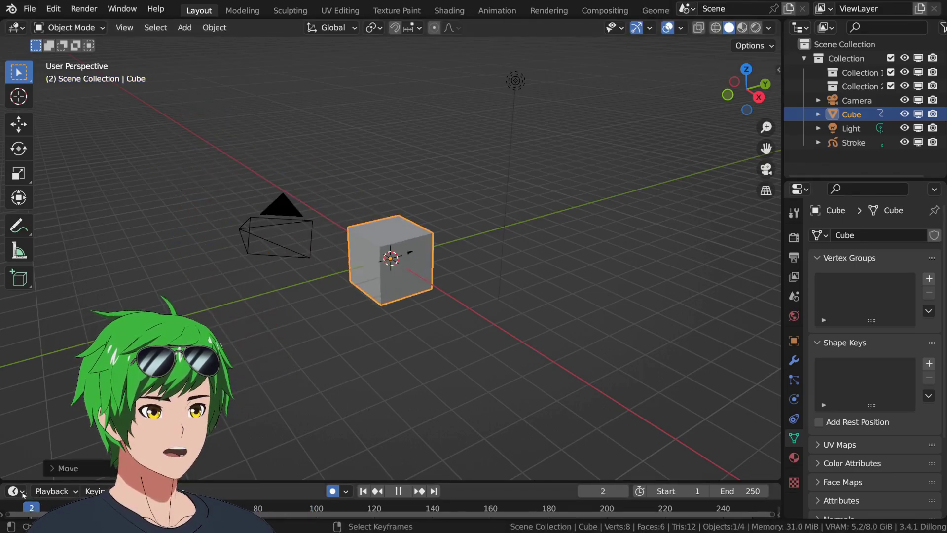
{"action": "left_click_drag", "start_coordinate": [348, 516], "coordinate": [290, 513]}
{"action": "key", "text": "space"}
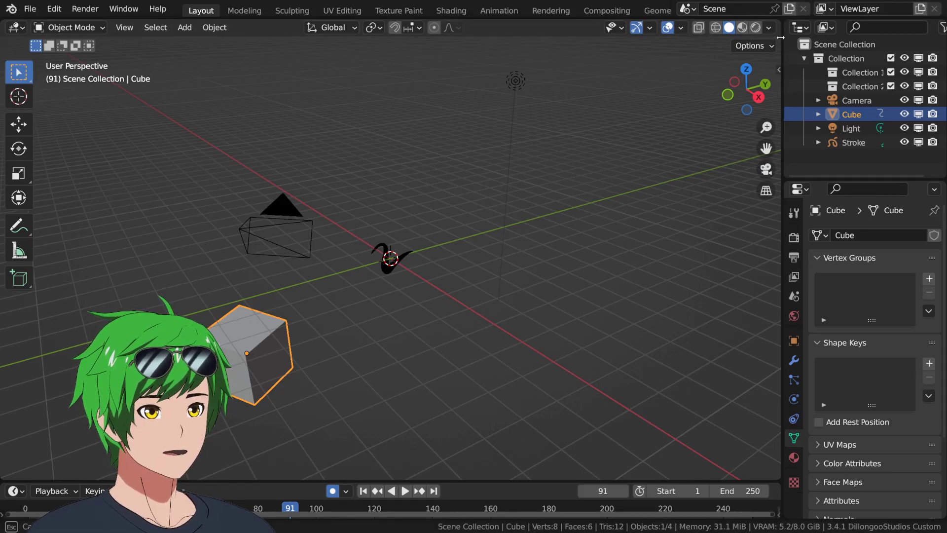
{"action": "left_click_drag", "start_coordinate": [784, 39], "coordinate": [808, 38]}
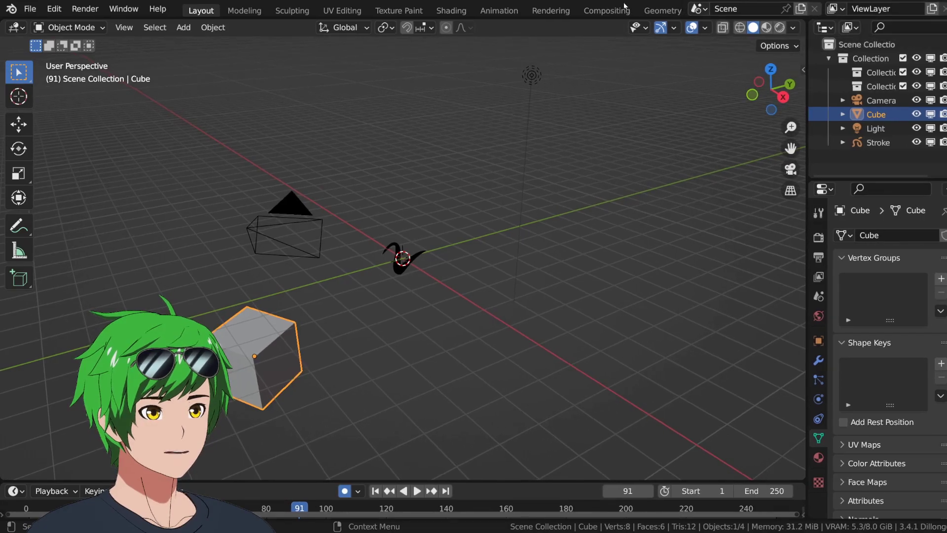
Start and cancel two cube moves, then scrub the timeline to frame 35.
{"action": "key", "text": "g"}
{"action": "key", "text": "Escape"}
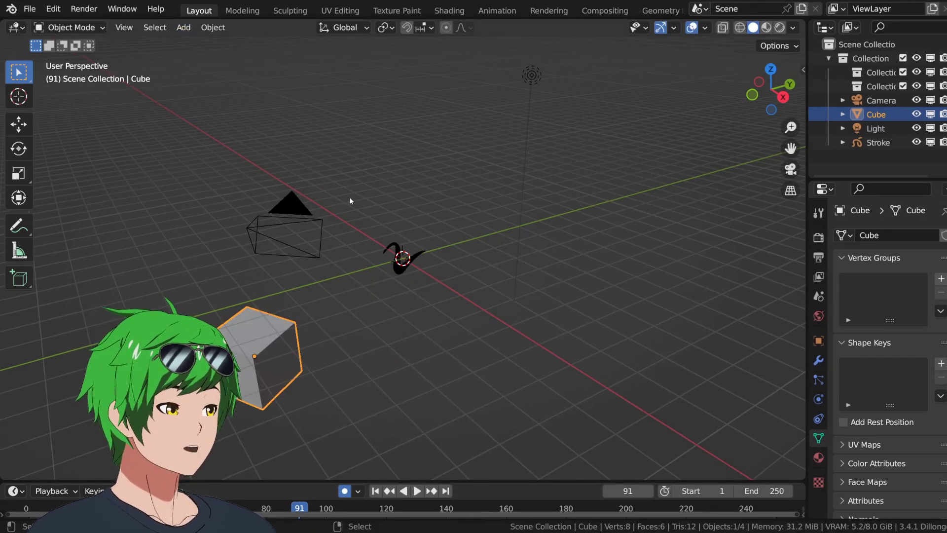
{"action": "key", "text": "g"}
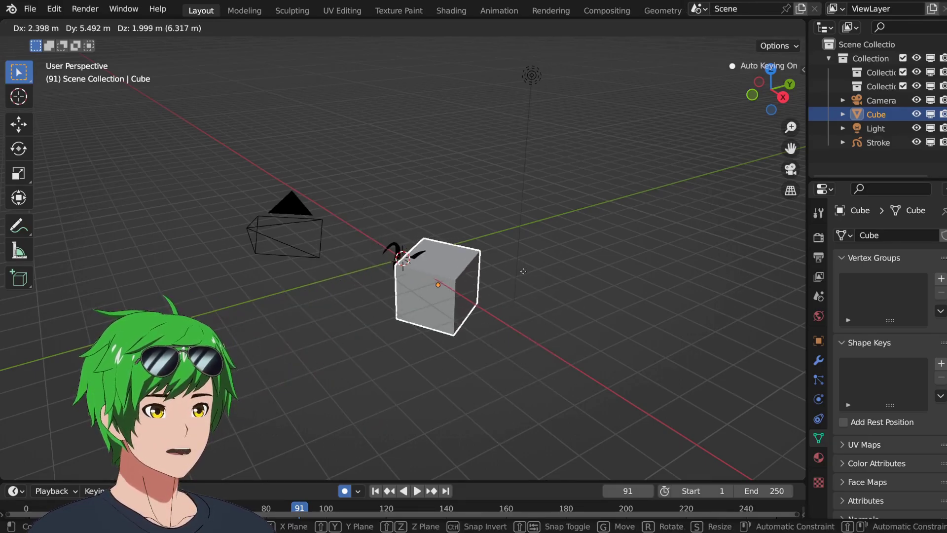
{"action": "key", "text": "Escape"}
{"action": "left_click_drag", "start_coordinate": [300, 504], "coordinate": [131, 508]}
Switch to the Animation workspace and show the Graph Editor with all curves framed.
{"action": "left_click", "coordinate": [510, 14]}
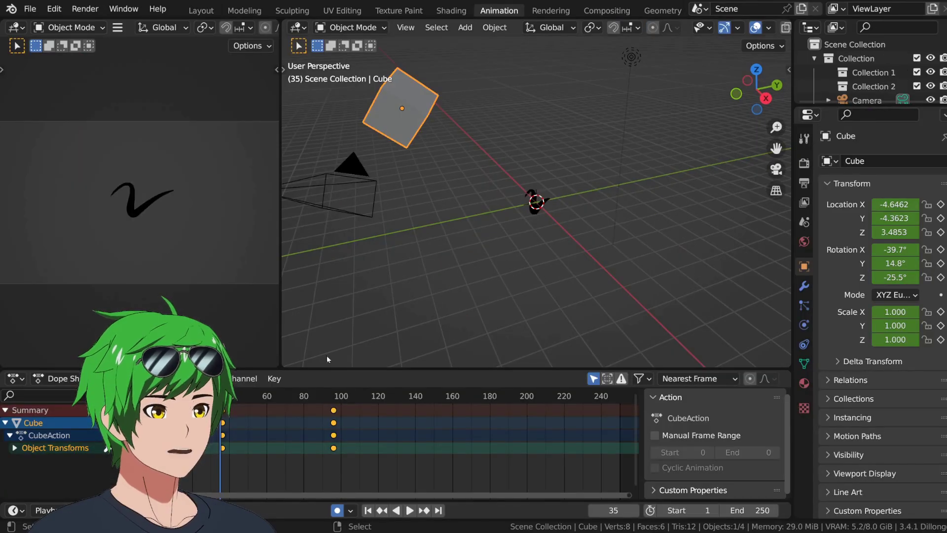
{"action": "key", "text": "ctrl+Tab"}
{"action": "key", "text": "Home"}
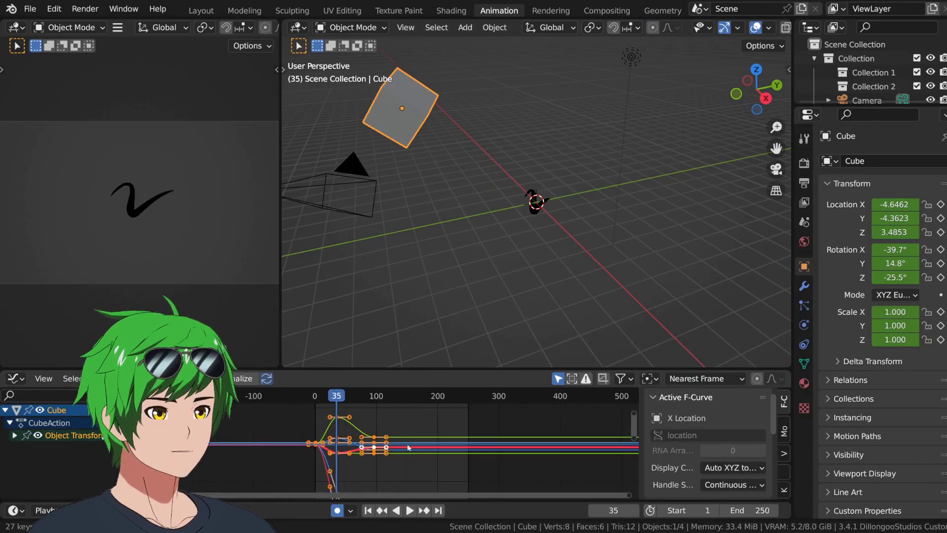
{"action": "scroll", "coordinate": [422, 444], "scroll_direction": "down", "scroll_amount": 2}
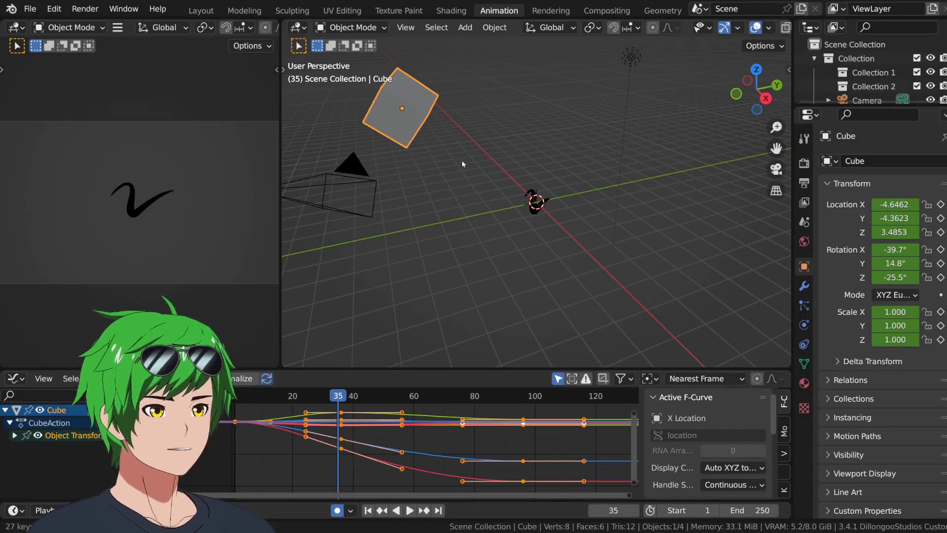
Duplicate the cube as Cube.001 and shift all of its keyframes.
{"action": "key", "text": "shift+d"}
{"action": "left_click", "coordinate": [591, 266]}
{"action": "key", "text": "ctrl+z"}
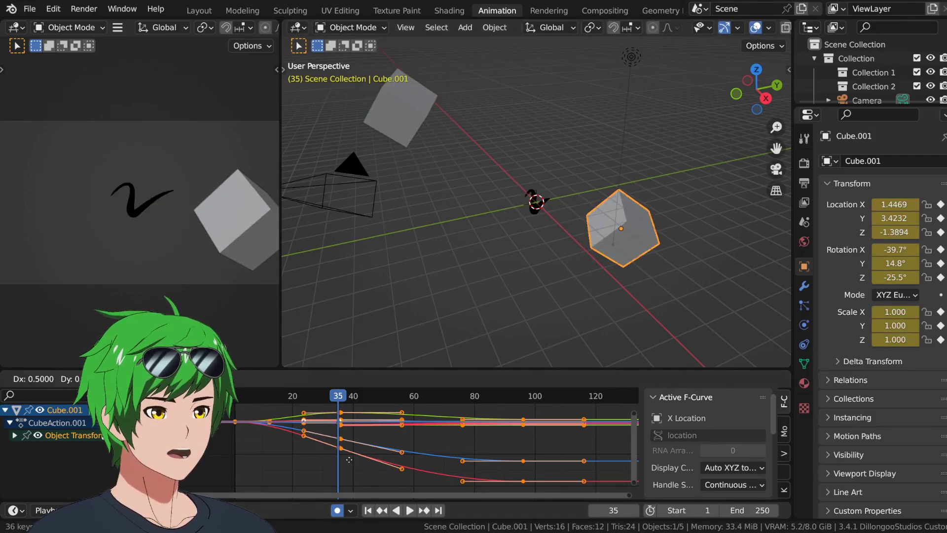
{"action": "key", "text": "ctrl+shift+z"}
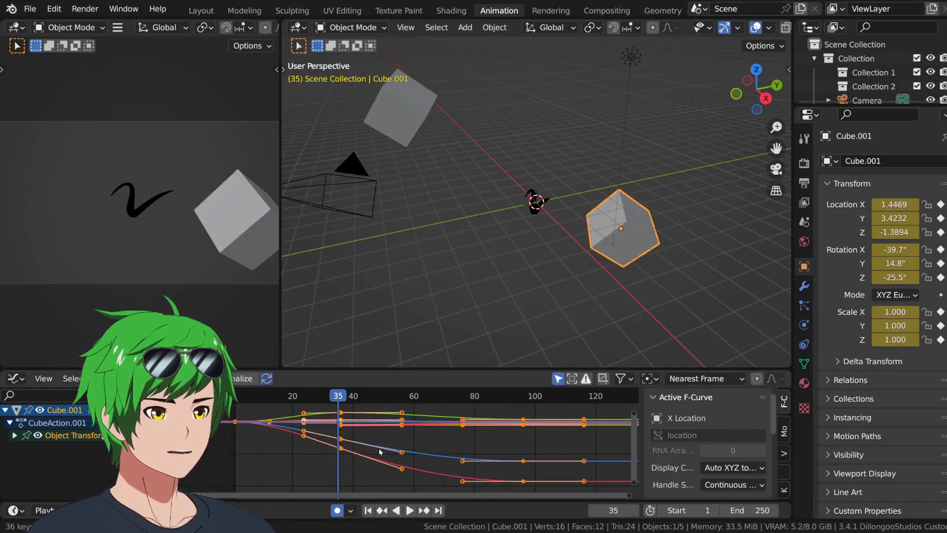
{"action": "key", "text": "g"}
{"action": "left_click", "coordinate": [467, 318]}
Select both cubes to compare their animations, then select Cube.001 alone.
{"action": "key", "text": "a"}
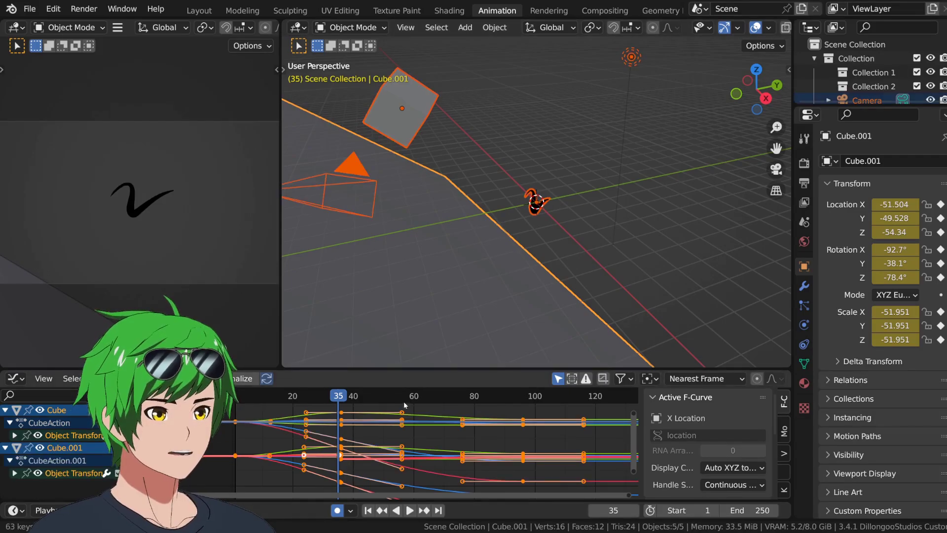
{"action": "scroll", "coordinate": [489, 437], "scroll_direction": "down", "scroll_amount": 3}
{"action": "scroll", "coordinate": [465, 449], "scroll_direction": "up", "scroll_amount": 2}
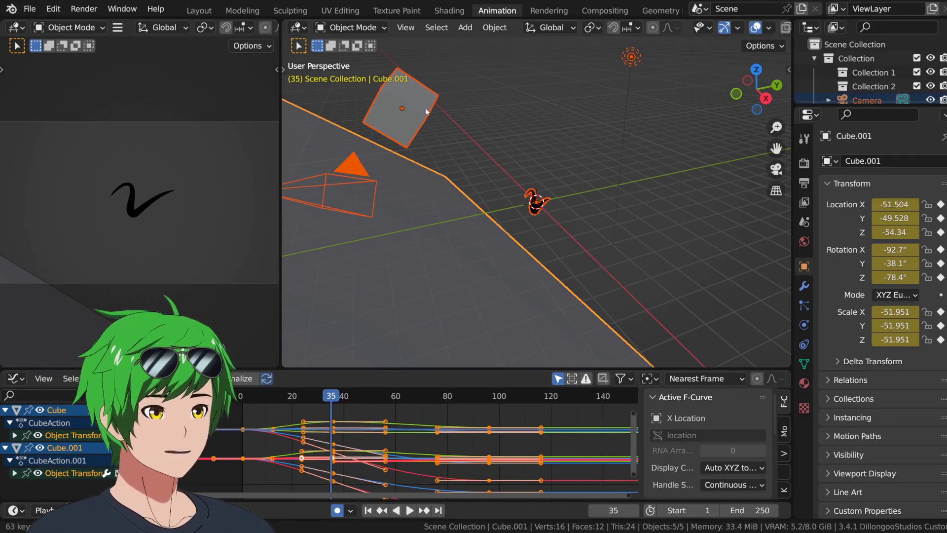
{"action": "left_click", "coordinate": [442, 197]}
{"action": "left_click", "coordinate": [442, 197]}
Isolate Cube.001's X Euler Rotation curve with Shift+H and frame it.
{"action": "left_click", "coordinate": [14, 435]}
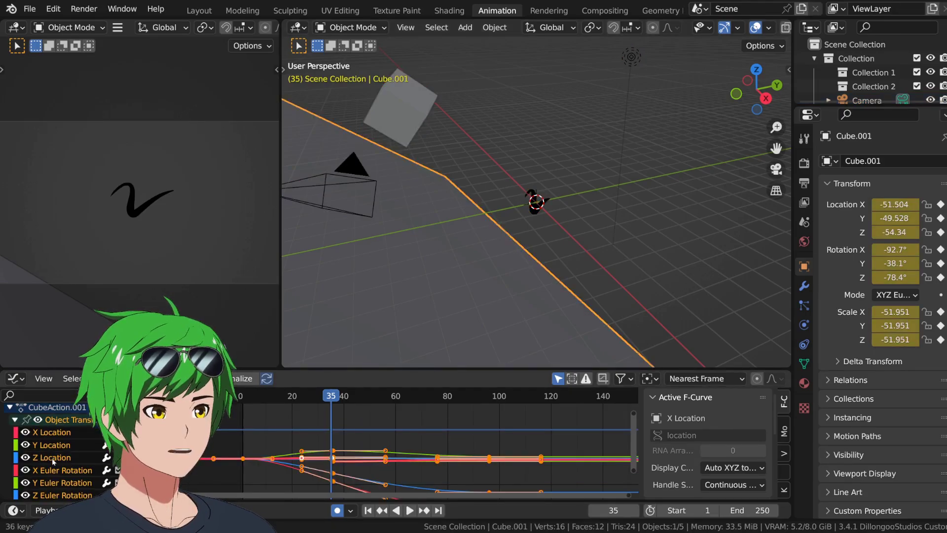
{"action": "scroll", "coordinate": [49, 454], "scroll_direction": "down", "scroll_amount": 2}
{"action": "left_click", "coordinate": [64, 454]}
{"action": "key", "text": "shift+h"}
{"action": "key", "text": "Home"}
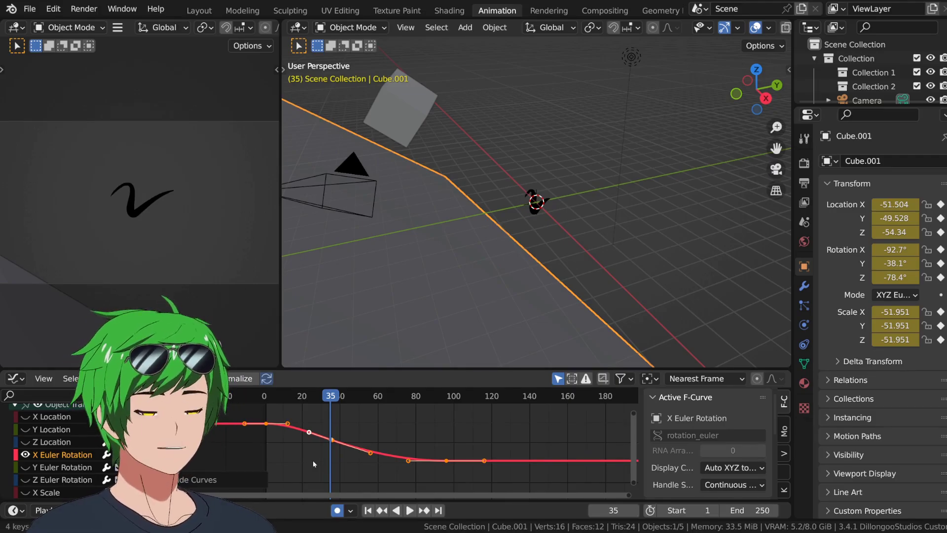
Reselect the original Cube and frame its curves in the Graph Editor.
{"action": "scroll", "coordinate": [54, 449], "scroll_direction": "up", "scroll_amount": 2}
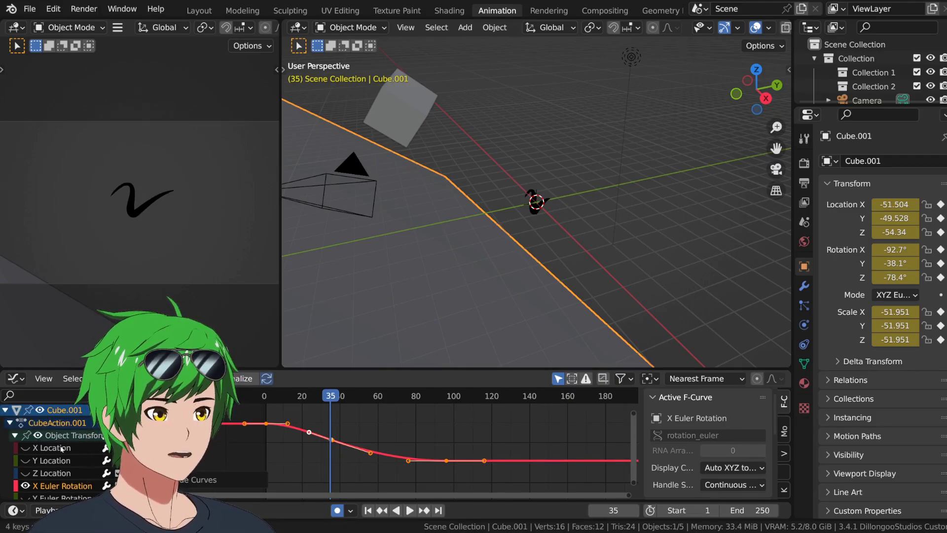
{"action": "left_click", "coordinate": [413, 109]}
{"action": "middle_click_drag", "start_coordinate": [537, 181], "coordinate": [493, 322]}
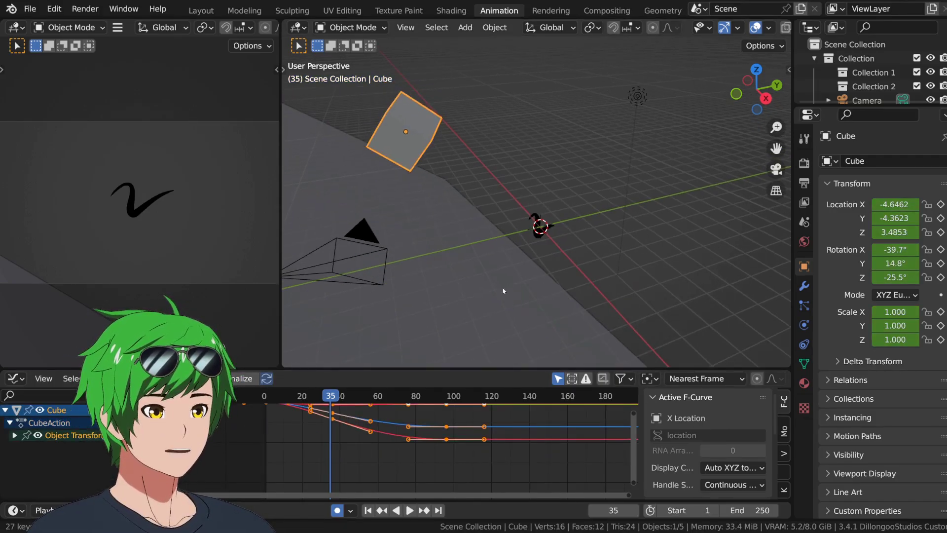
{"action": "key", "text": "Home"}
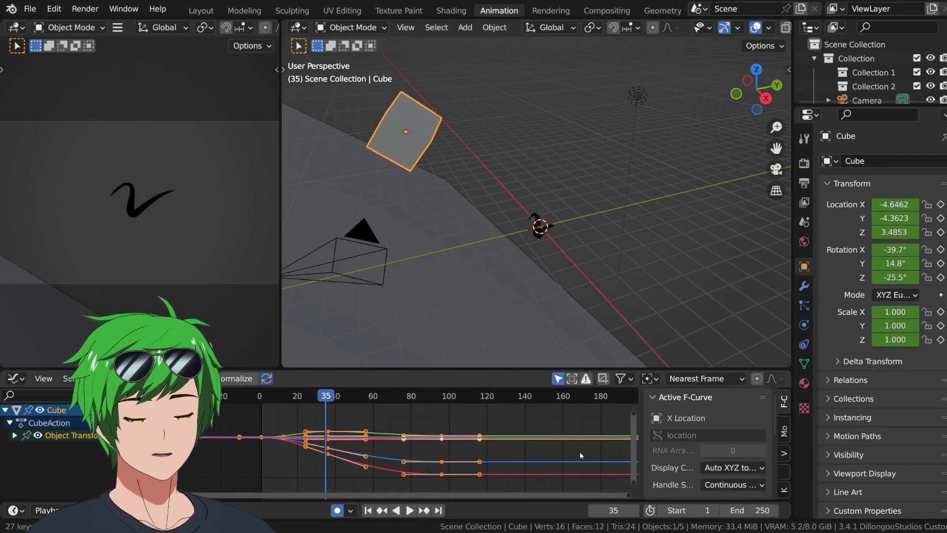
Open the N sidebar and use Show FCurve in Editor on Location X.
{"action": "key", "text": "n"}
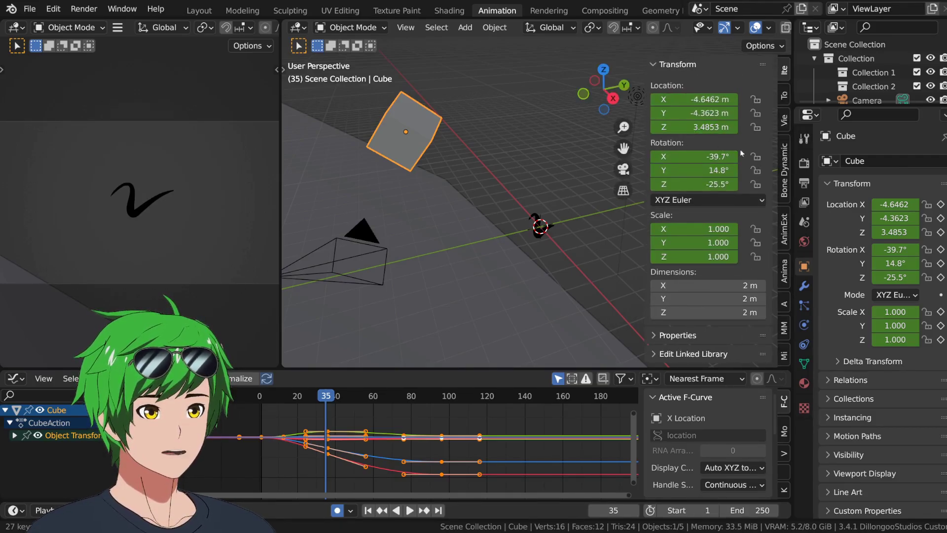
{"action": "right_click", "coordinate": [709, 156]}
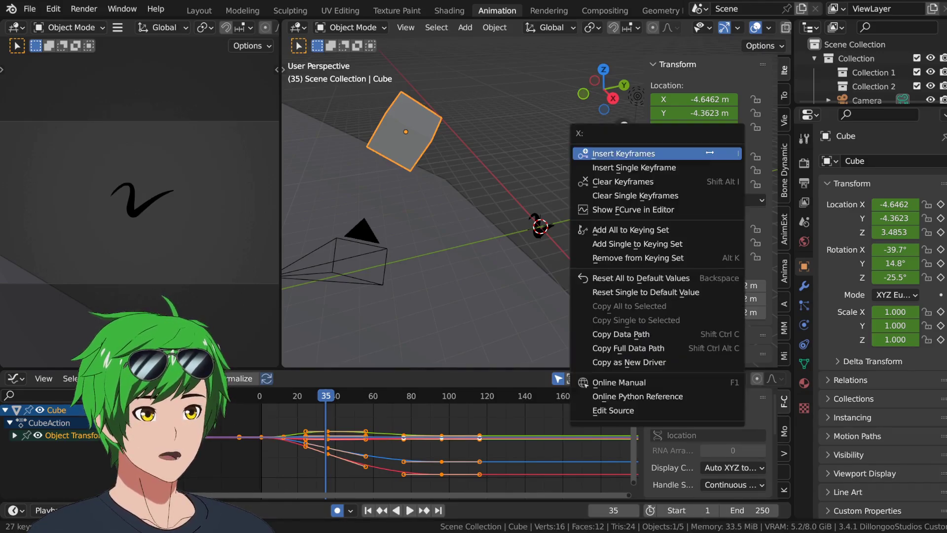
{"action": "left_click", "coordinate": [696, 211]}
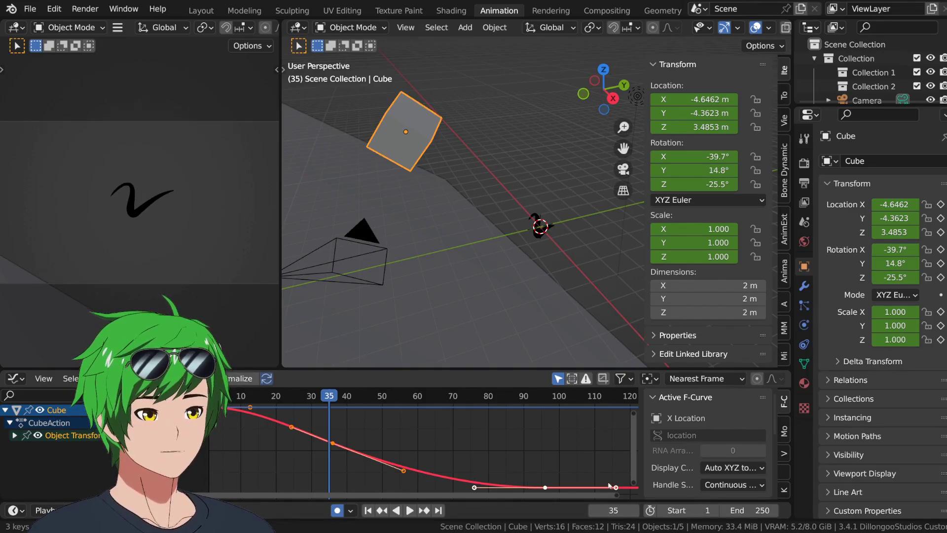
On Cube.001, isolate the Y Rotation, Scale Y, X Rotation and Y Location curves in turn.
{"action": "left_click", "coordinate": [449, 245]}
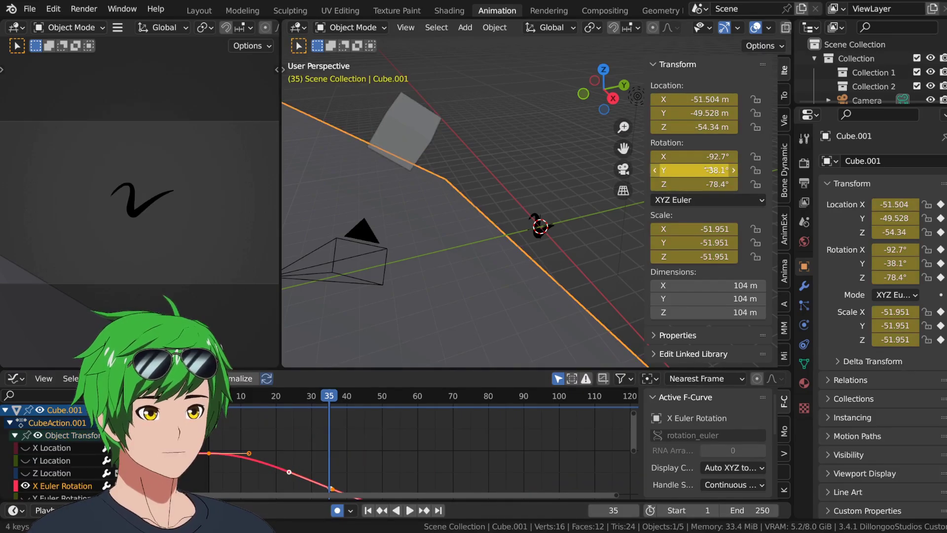
{"action": "right_click", "coordinate": [685, 170]}
{"action": "left_click", "coordinate": [679, 259]}
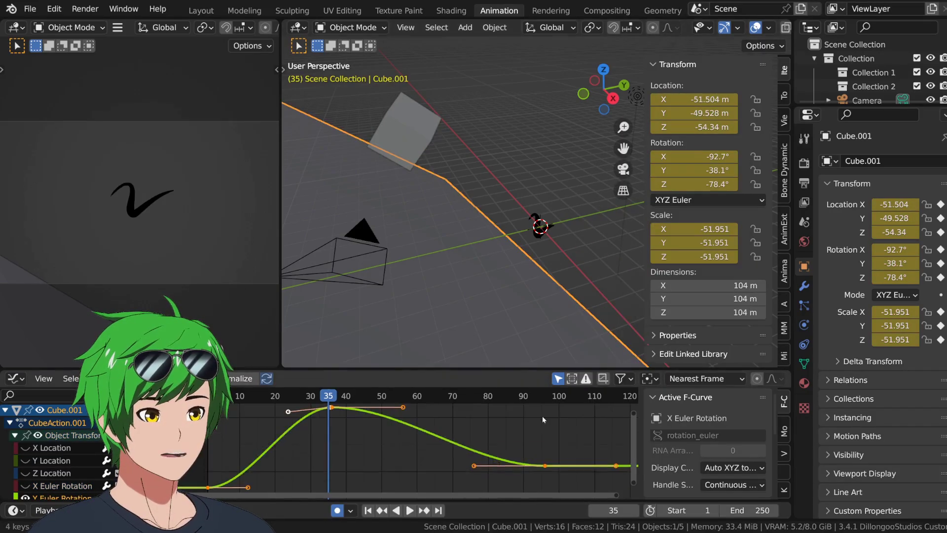
{"action": "right_click", "coordinate": [704, 244]}
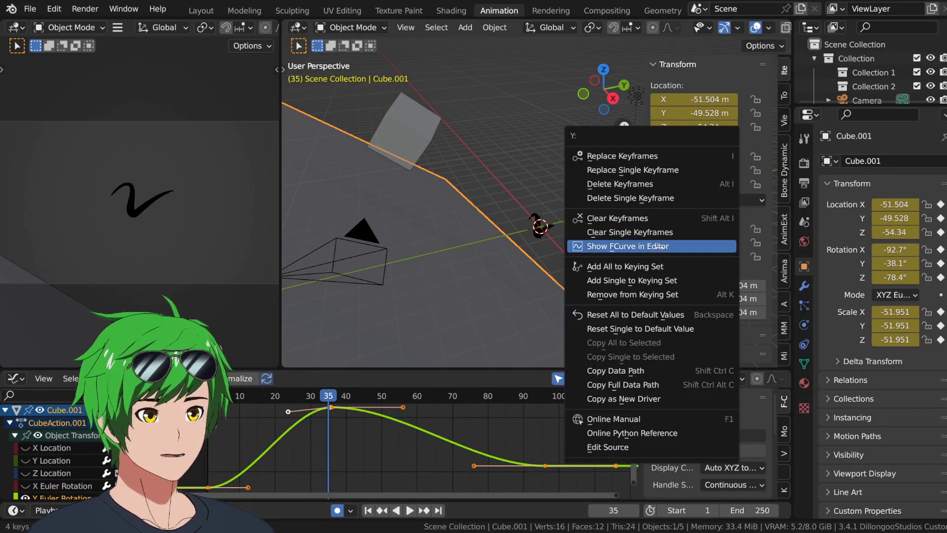
{"action": "left_click", "coordinate": [702, 243]}
{"action": "right_click", "coordinate": [691, 157]}
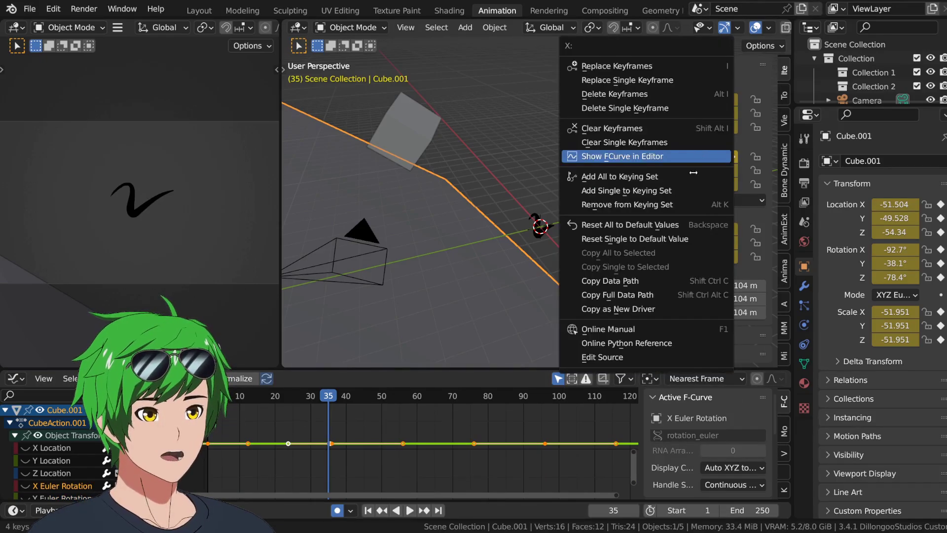
{"action": "left_click", "coordinate": [686, 153]}
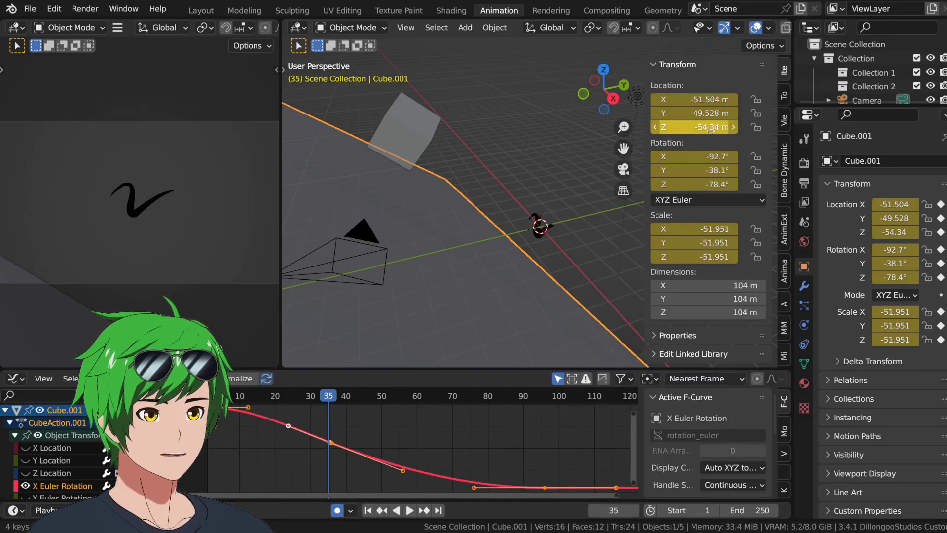
{"action": "right_click", "coordinate": [695, 113]}
{"action": "left_click", "coordinate": [690, 124]}
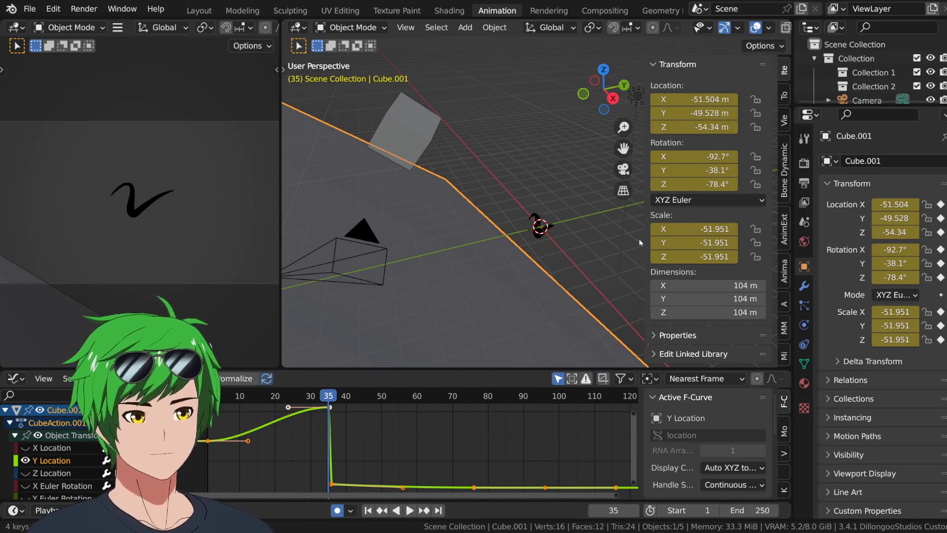
Isolate the Z Location, Y Location and Z Rotation curves from the sidebar fields.
{"action": "right_click", "coordinate": [697, 127]}
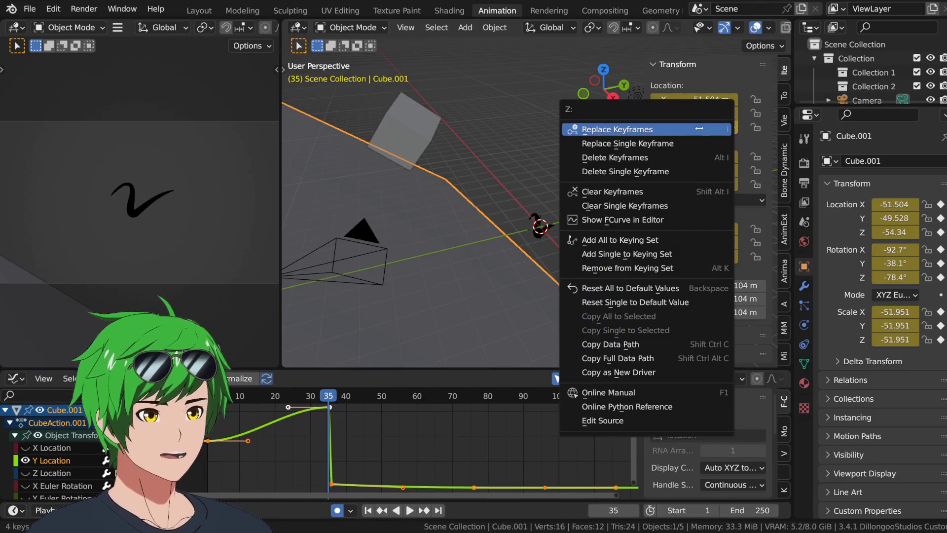
{"action": "left_click", "coordinate": [637, 218]}
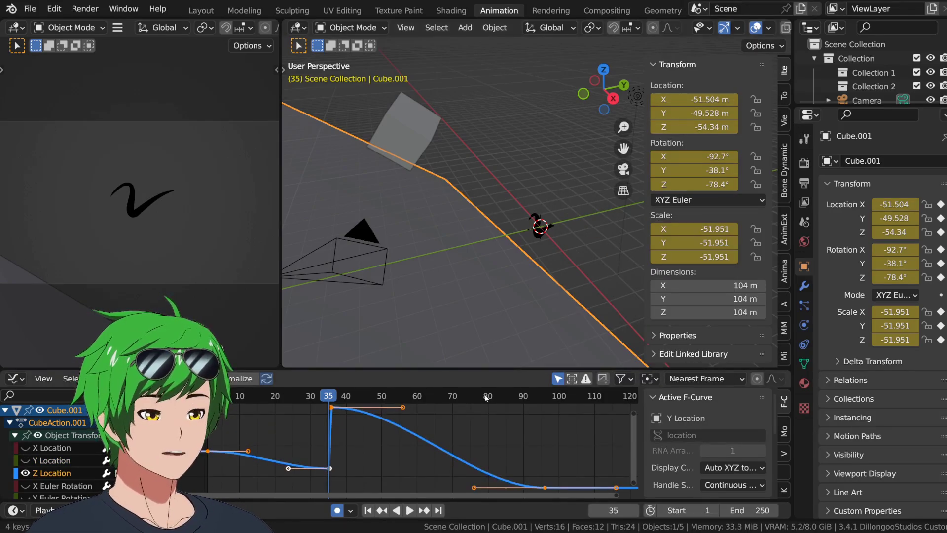
{"action": "right_click", "coordinate": [697, 113]}
{"action": "left_click", "coordinate": [637, 127]}
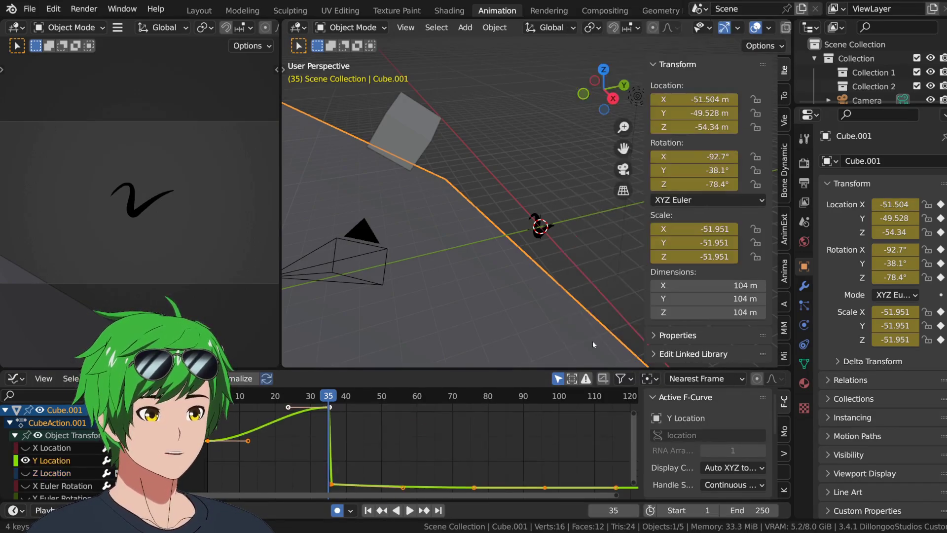
{"action": "right_click", "coordinate": [693, 184]}
{"action": "left_click", "coordinate": [693, 182]}
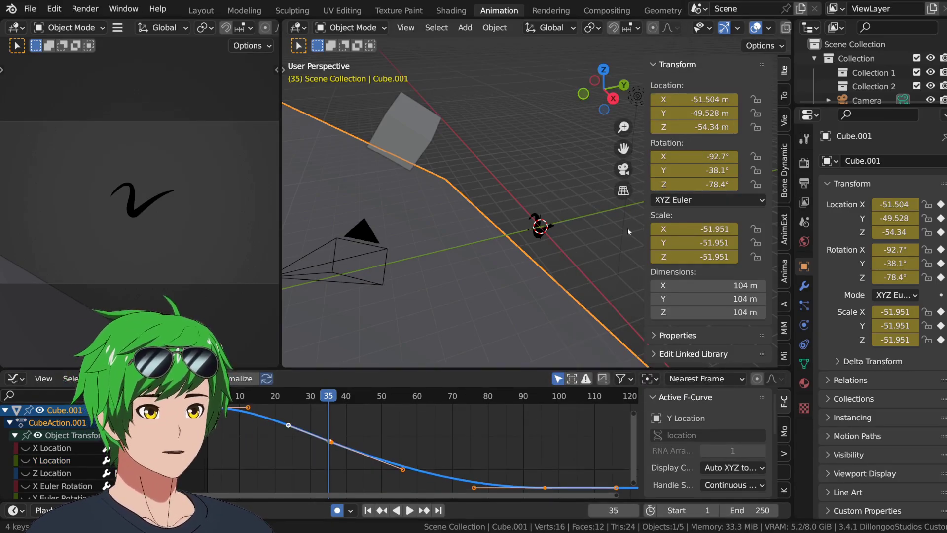
Add Show FCurve in Editor to Quick Favorites, then use Q to isolate Z Location and Scale X.
{"action": "right_click", "coordinate": [661, 127]}
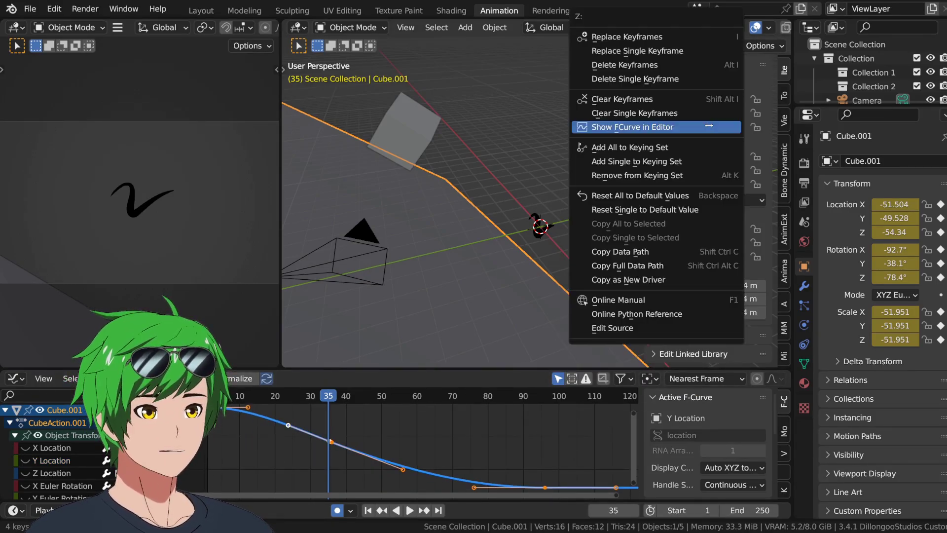
{"action": "right_click", "coordinate": [683, 127]}
{"action": "left_click", "coordinate": [683, 128]}
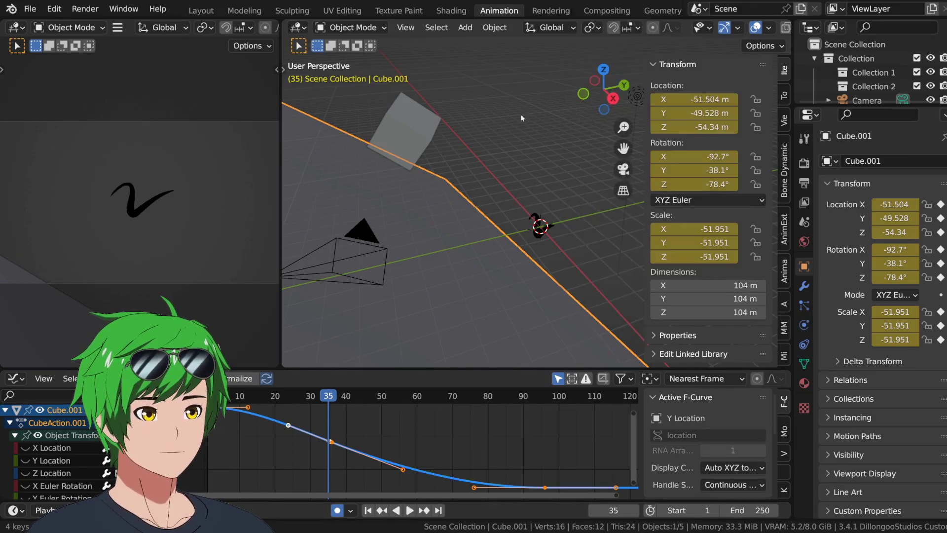
{"action": "key", "text": "q"}
{"action": "left_click", "coordinate": [661, 128]}
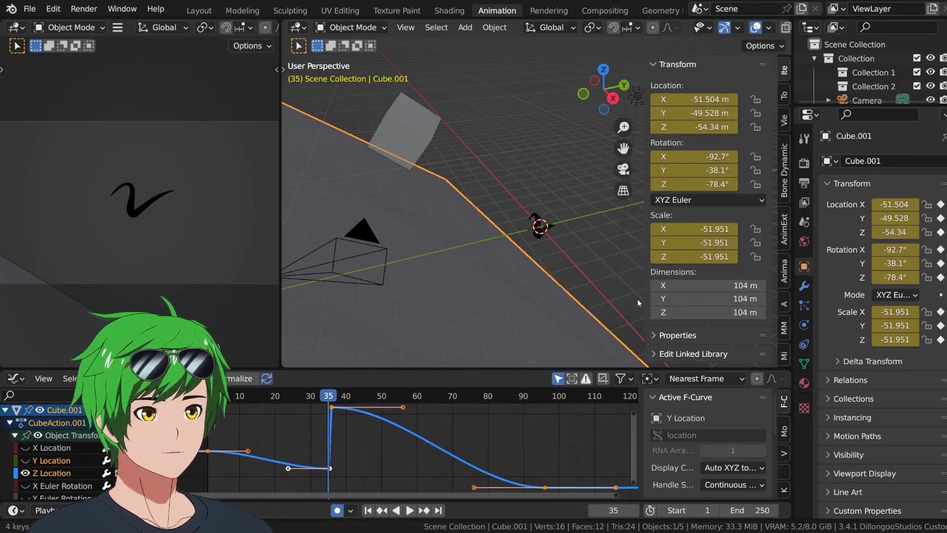
{"action": "key", "text": "q"}
{"action": "left_click", "coordinate": [693, 184]}
{"action": "key", "text": "q"}
{"action": "left_click", "coordinate": [636, 258]}
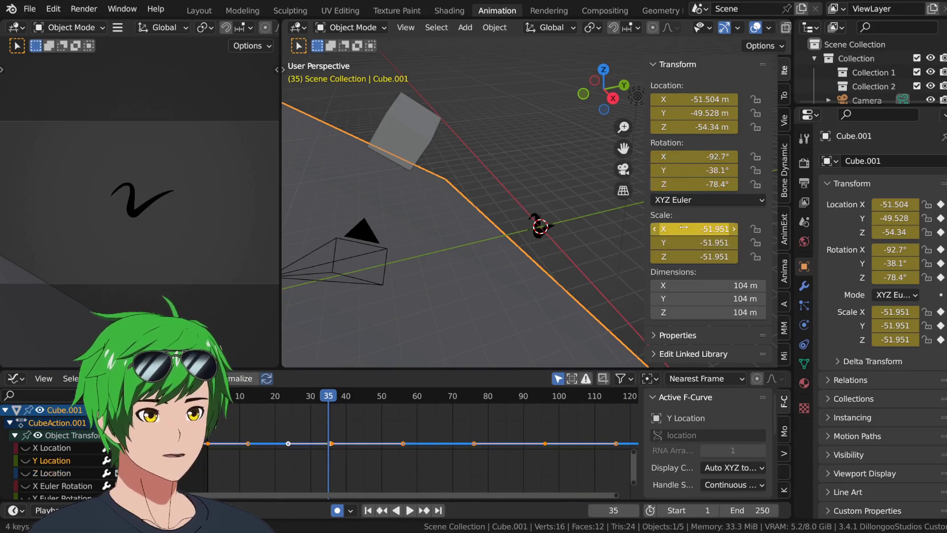
{"action": "key", "text": "q"}
{"action": "left_click", "coordinate": [656, 232]}
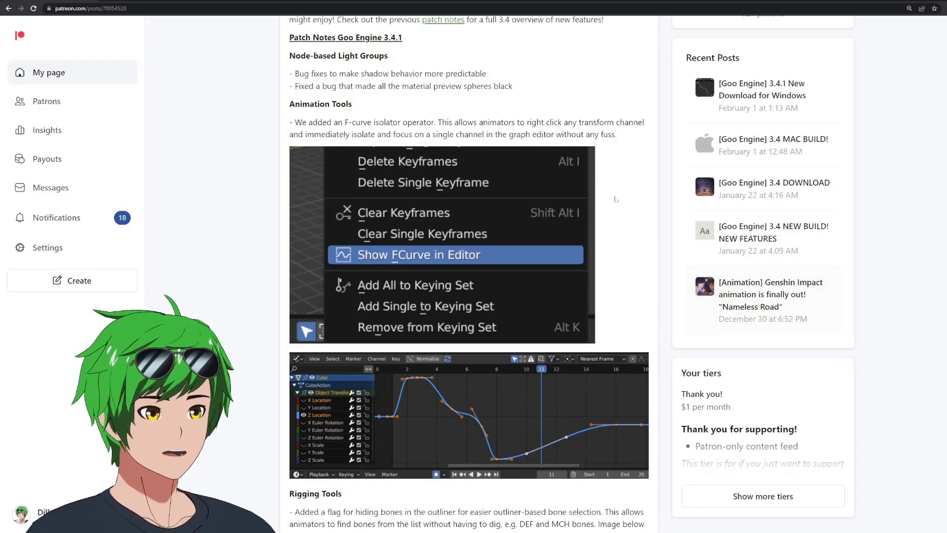
Scroll to the Rigging Tools section and highlight its paragraph, then deselect it.
{"action": "scroll", "coordinate": [616, 195], "scroll_direction": "down", "scroll_amount": 8}
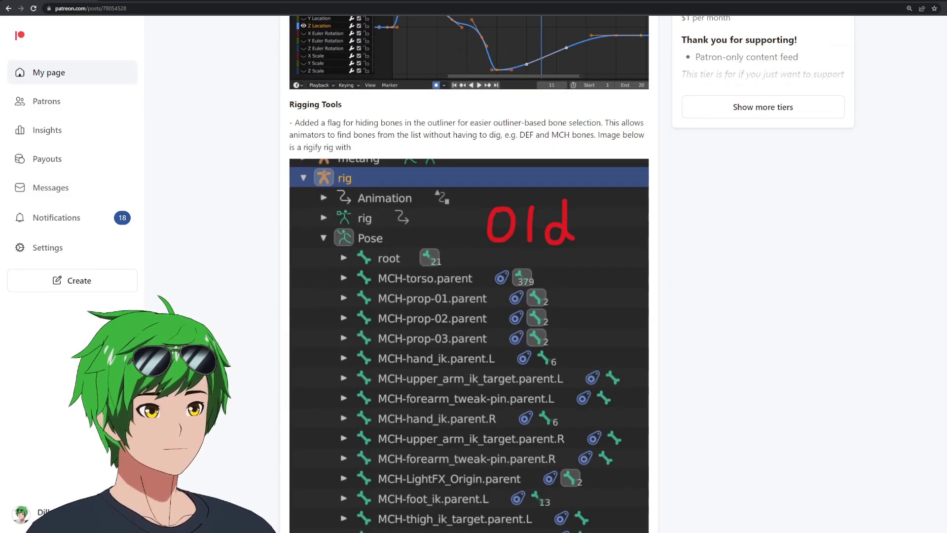
{"action": "left_click_drag", "start_coordinate": [290, 121], "coordinate": [392, 149]}
{"action": "left_click", "coordinate": [395, 151]}
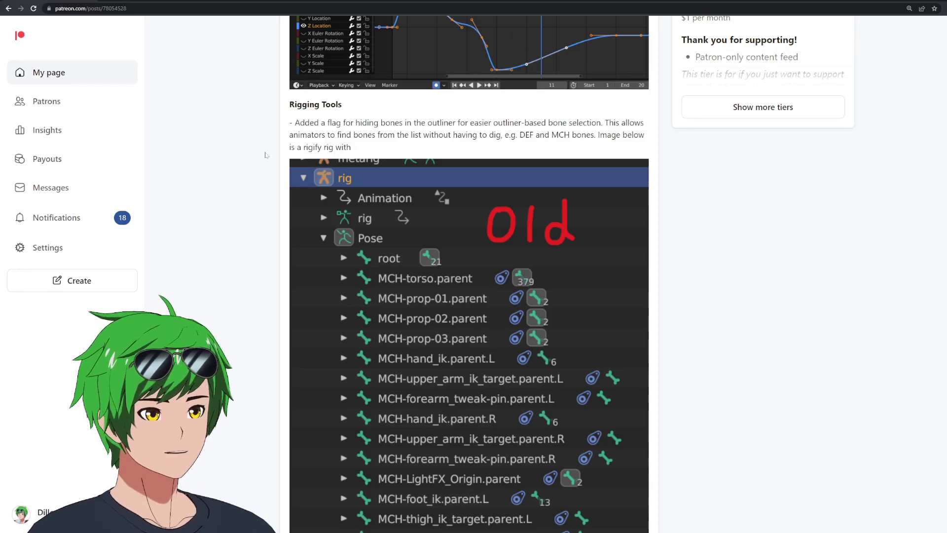
Highlight the phrase about hiding bones, clear it, and bring up the Old outliner image.
{"action": "scroll", "coordinate": [266, 153], "scroll_direction": "down", "scroll_amount": 2}
{"action": "scroll", "coordinate": [267, 153], "scroll_direction": "up", "scroll_amount": 2}
{"action": "left_click_drag", "start_coordinate": [327, 123], "coordinate": [455, 123]}
{"action": "left_click", "coordinate": [537, 146]}
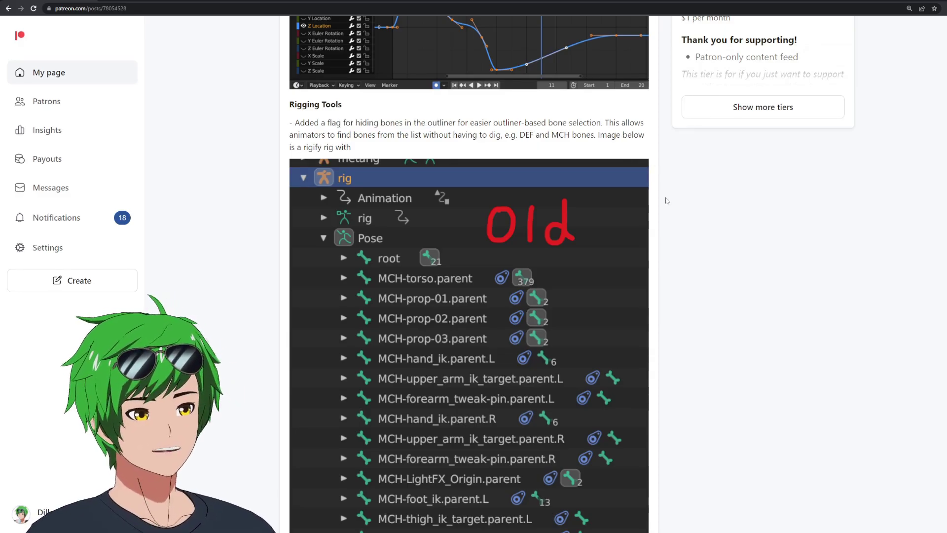
{"action": "scroll", "coordinate": [663, 202], "scroll_direction": "down", "scroll_amount": 4}
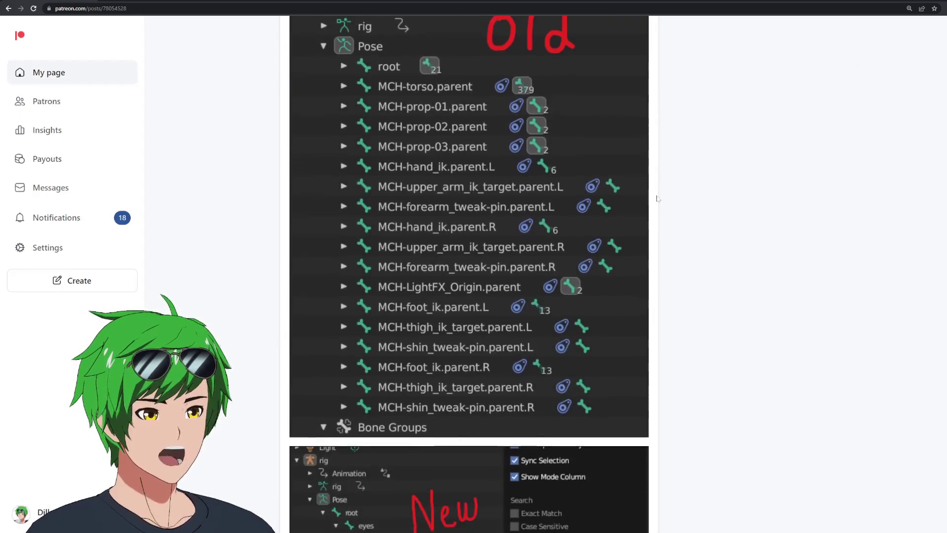
{"action": "scroll", "coordinate": [657, 213], "scroll_direction": "up", "scroll_amount": 1}
{"action": "scroll", "coordinate": [657, 214], "scroll_direction": "up", "scroll_amount": 1}
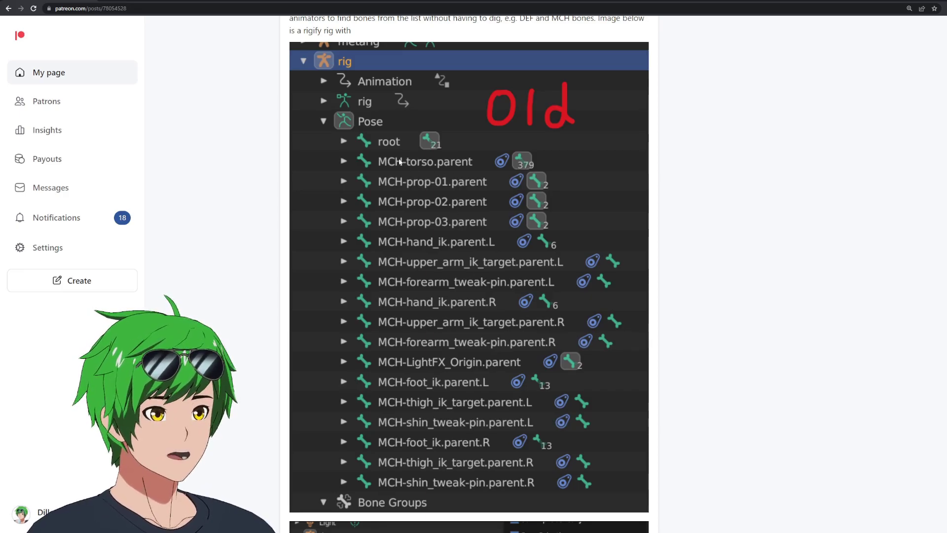
Scroll past the Old image to the New outliner pose-bone screenshot and closing note.
{"action": "scroll", "coordinate": [552, 350], "scroll_direction": "down", "scroll_amount": 5}
{"action": "scroll", "coordinate": [637, 208], "scroll_direction": "down", "scroll_amount": 3}
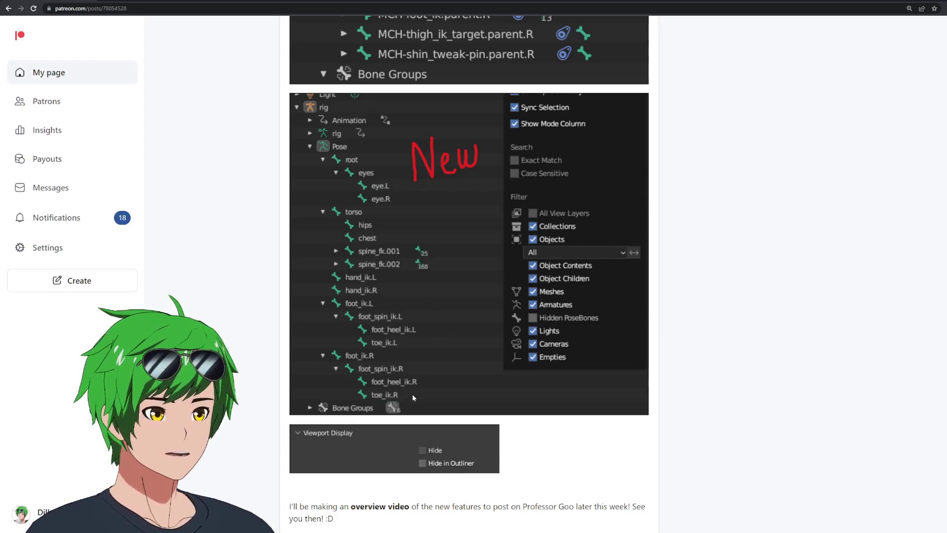
Scroll the 3.4.1 post back to the Animation Tools section's Show FCurve in Editor screenshot.
{"action": "scroll", "coordinate": [722, 365], "scroll_direction": "down", "scroll_amount": 1}
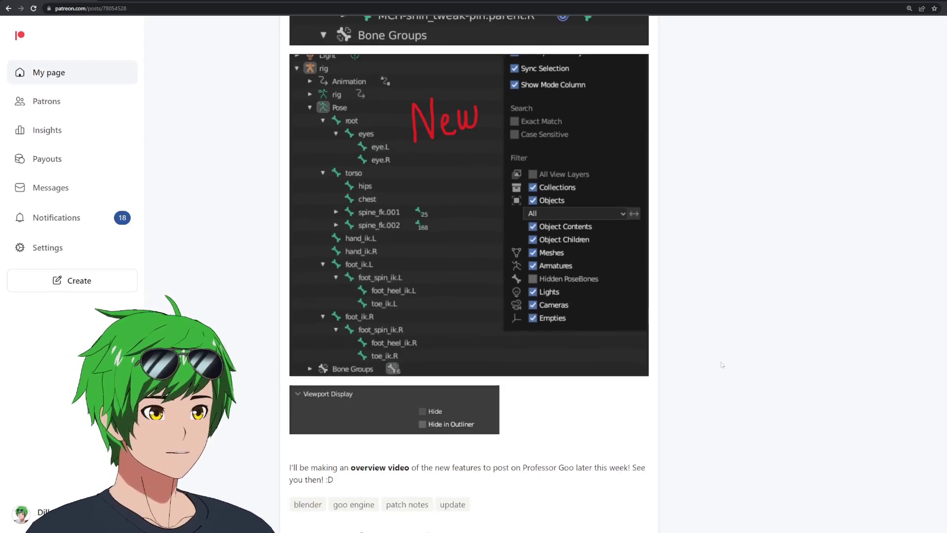
{"action": "scroll", "coordinate": [722, 364], "scroll_direction": "up", "scroll_amount": 5}
{"action": "scroll", "coordinate": [721, 364], "scroll_direction": "up", "scroll_amount": 7}
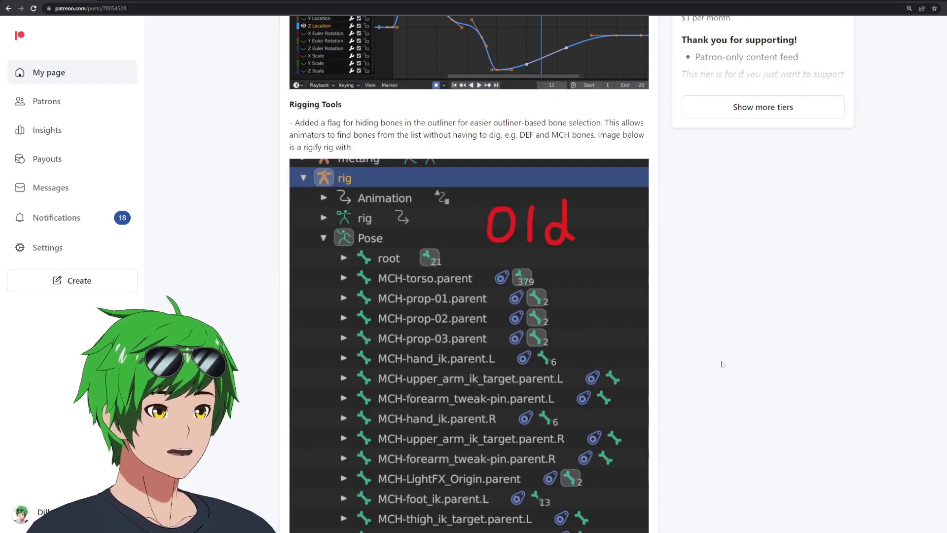
{"action": "scroll", "coordinate": [711, 361], "scroll_direction": "down", "scroll_amount": 6}
{"action": "scroll", "coordinate": [705, 359], "scroll_direction": "down", "scroll_amount": 7}
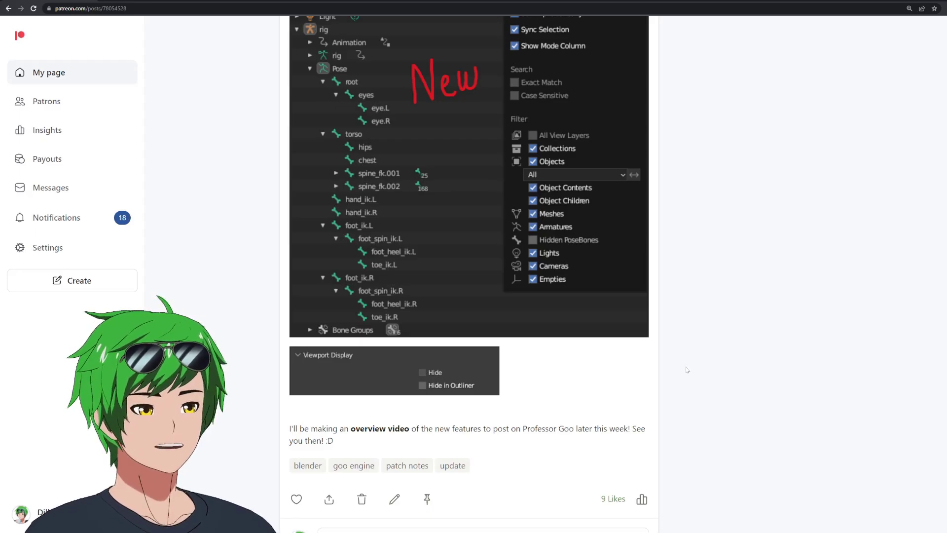
{"action": "scroll", "coordinate": [678, 284], "scroll_direction": "up", "scroll_amount": 4}
{"action": "scroll", "coordinate": [678, 284], "scroll_direction": "up", "scroll_amount": 10}
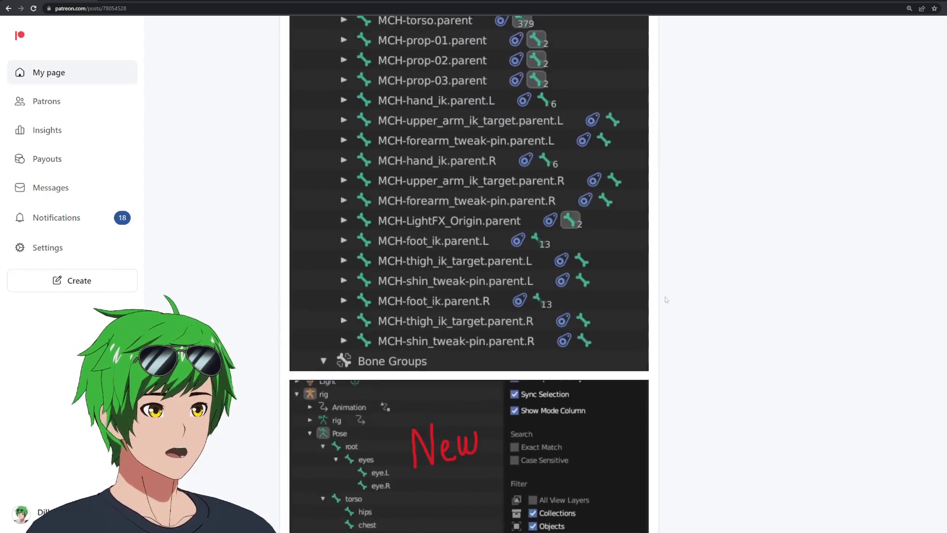
{"action": "scroll", "coordinate": [540, 333], "scroll_direction": "up", "scroll_amount": 7}
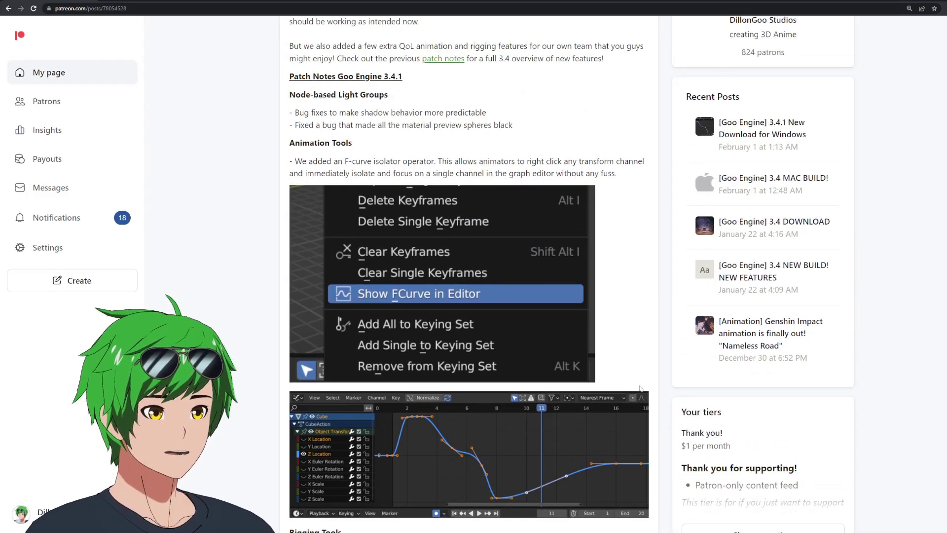
{"action": "scroll", "coordinate": [641, 388], "scroll_direction": "down", "scroll_amount": 2}
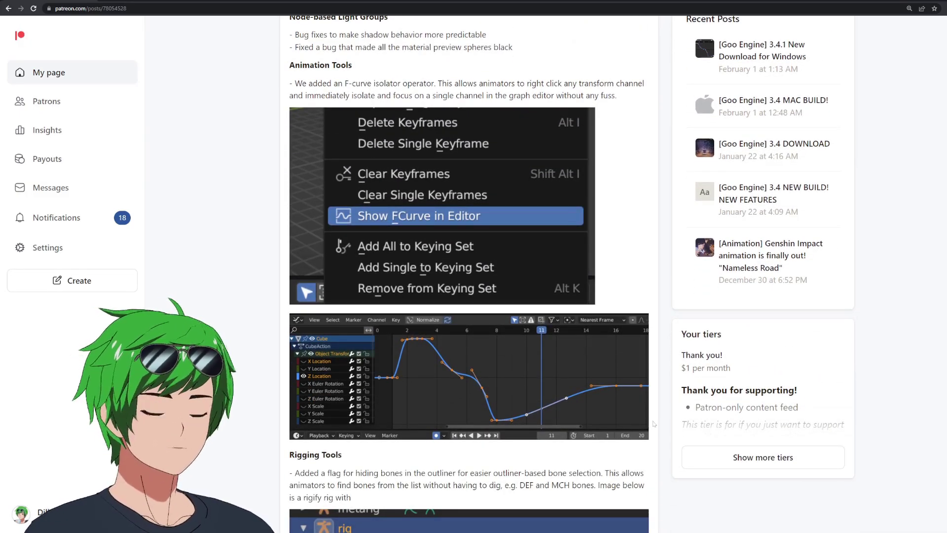
{"action": "scroll", "coordinate": [652, 419], "scroll_direction": "up", "scroll_amount": 4}
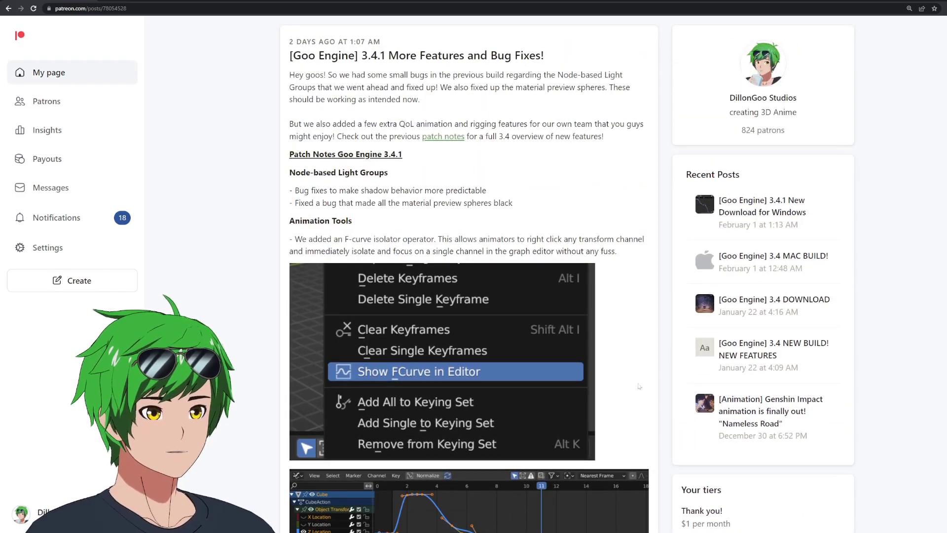
{"action": "scroll", "coordinate": [636, 368], "scroll_direction": "down", "scroll_amount": 7}
{"action": "scroll", "coordinate": [642, 296], "scroll_direction": "down", "scroll_amount": 7}
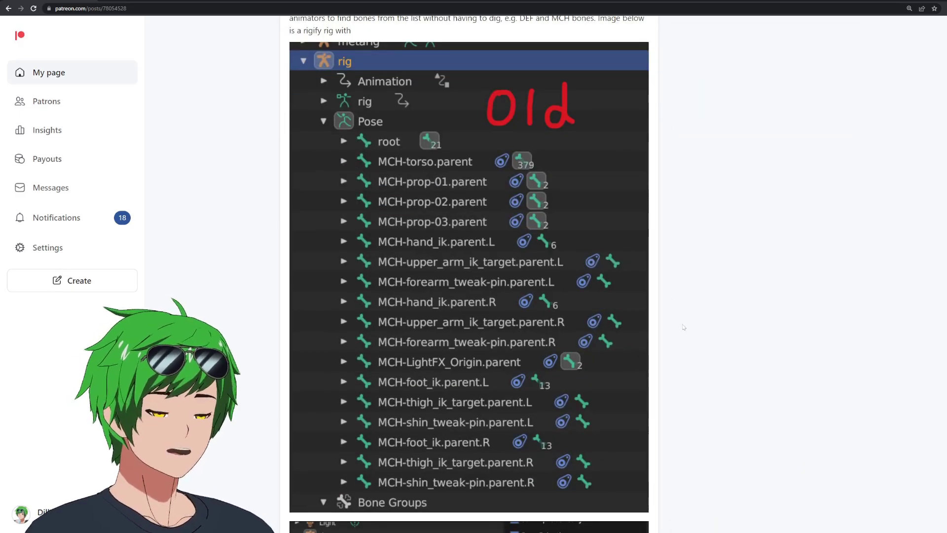
{"action": "scroll", "coordinate": [681, 335], "scroll_direction": "down", "scroll_amount": 7}
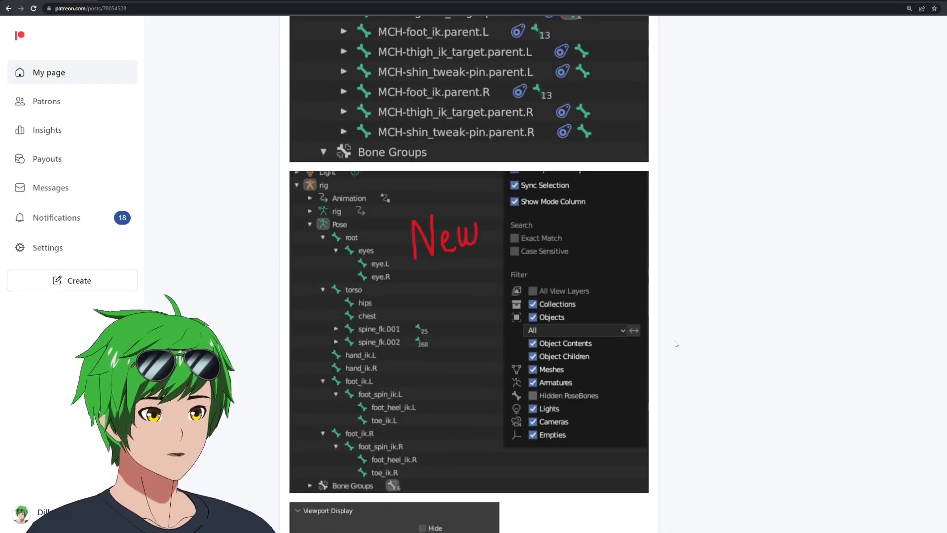
{"action": "scroll", "coordinate": [686, 397], "scroll_direction": "down", "scroll_amount": 3}
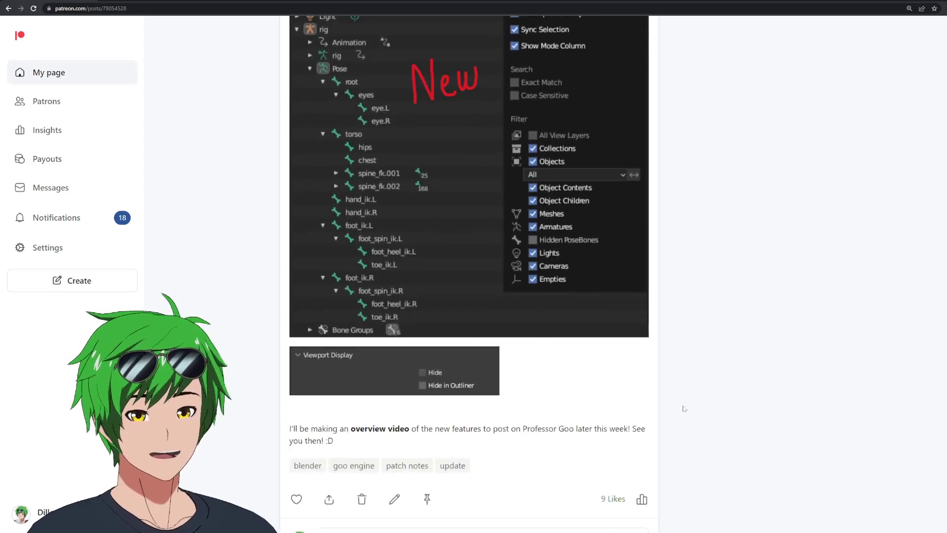
{"action": "scroll", "coordinate": [681, 405], "scroll_direction": "up", "scroll_amount": 3}
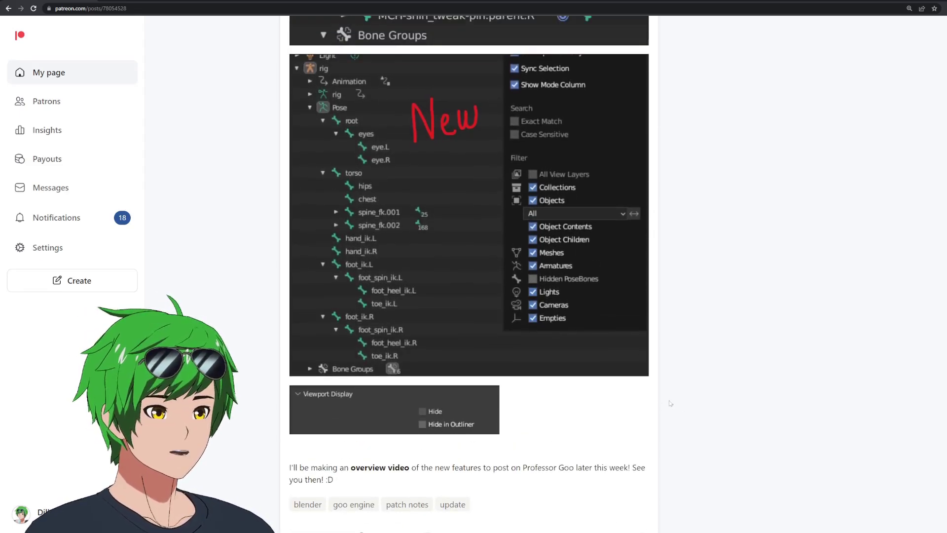
{"action": "scroll", "coordinate": [676, 405], "scroll_direction": "up", "scroll_amount": 14}
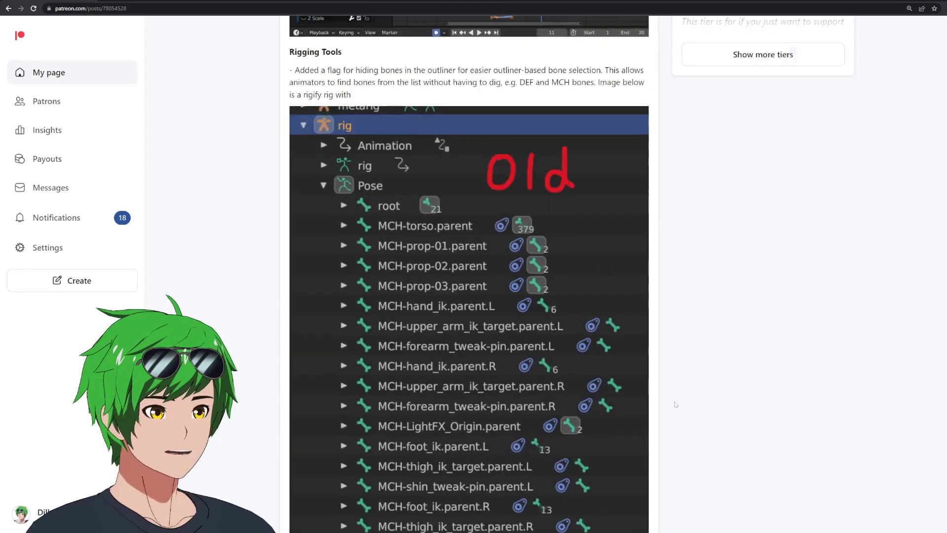
{"action": "scroll", "coordinate": [664, 404], "scroll_direction": "up", "scroll_amount": 3}
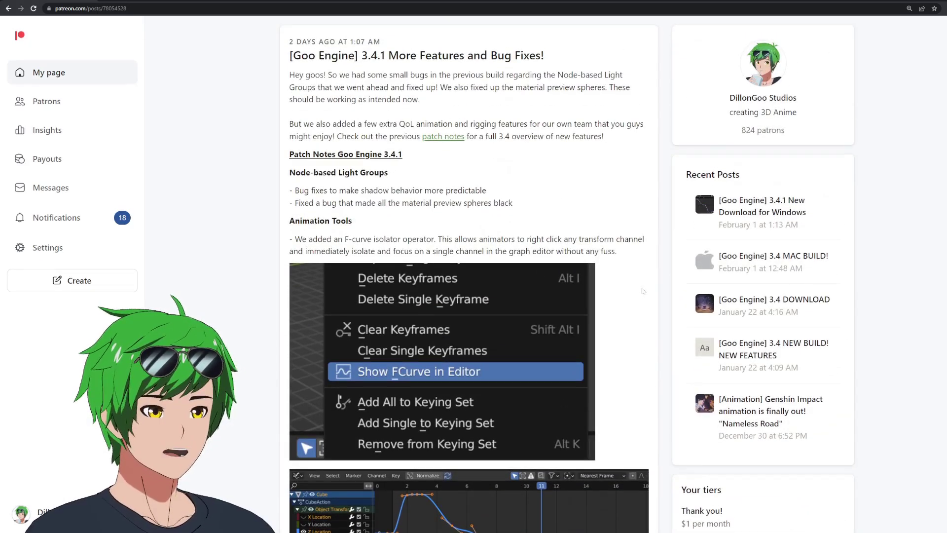
{"action": "scroll", "coordinate": [643, 291], "scroll_direction": "down", "scroll_amount": 7}
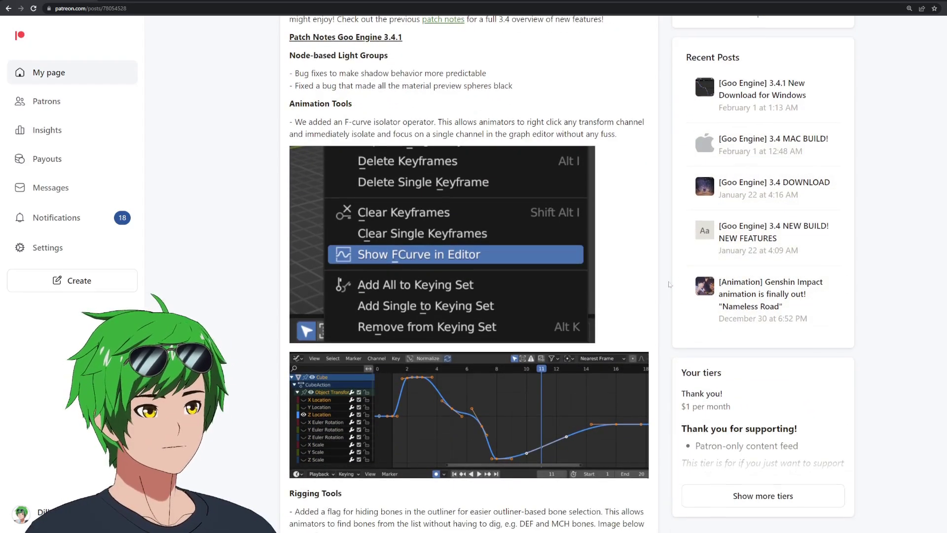
{"action": "scroll", "coordinate": [664, 296], "scroll_direction": "down", "scroll_amount": 18}
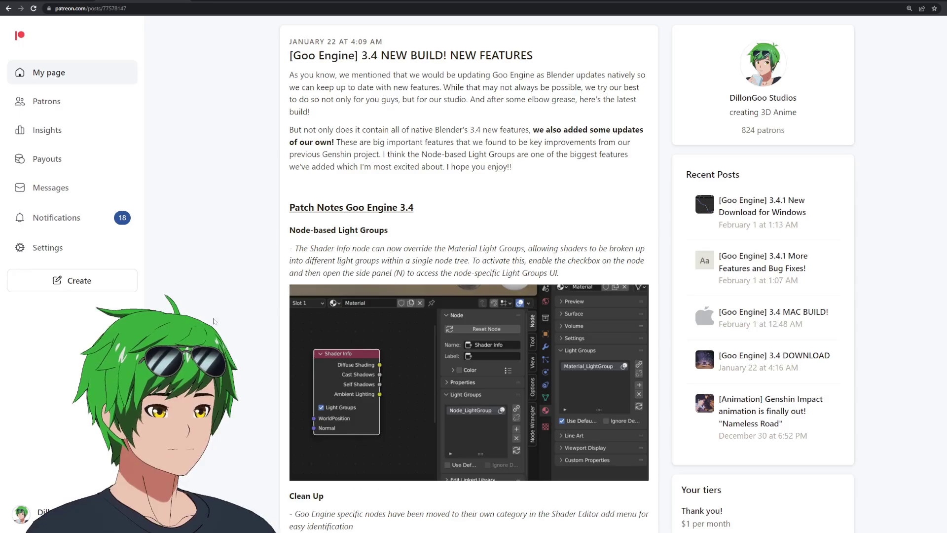
Scroll the 3.4 post to the Node-based Light Groups note on Shader Info overrides.
{"action": "scroll", "coordinate": [214, 321], "scroll_direction": "down", "scroll_amount": 2}
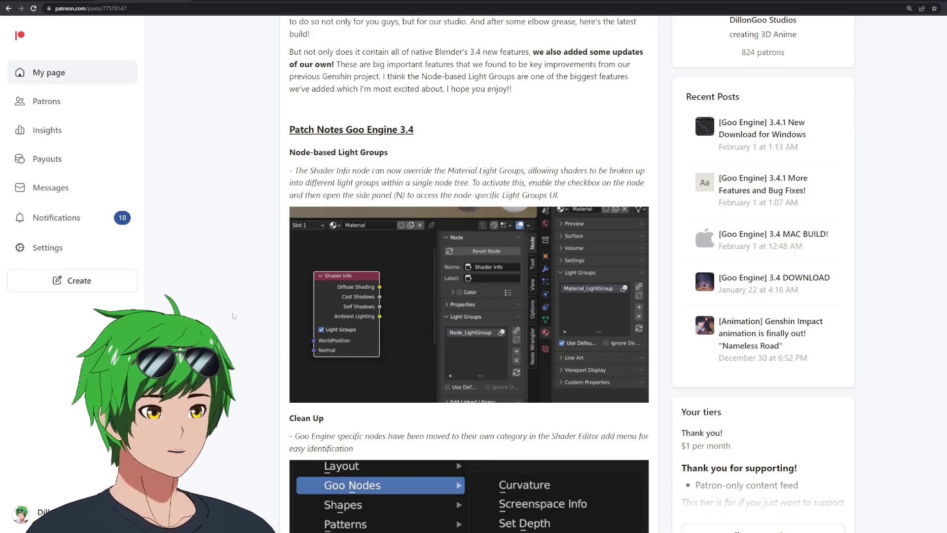
{"action": "scroll", "coordinate": [234, 316], "scroll_direction": "down", "scroll_amount": 1}
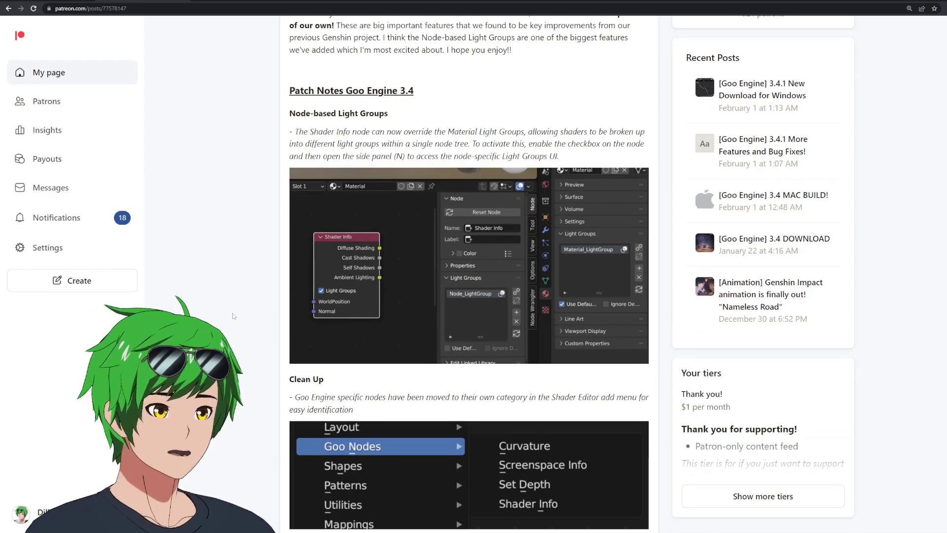
{"action": "scroll", "coordinate": [247, 311], "scroll_direction": "down", "scroll_amount": 3}
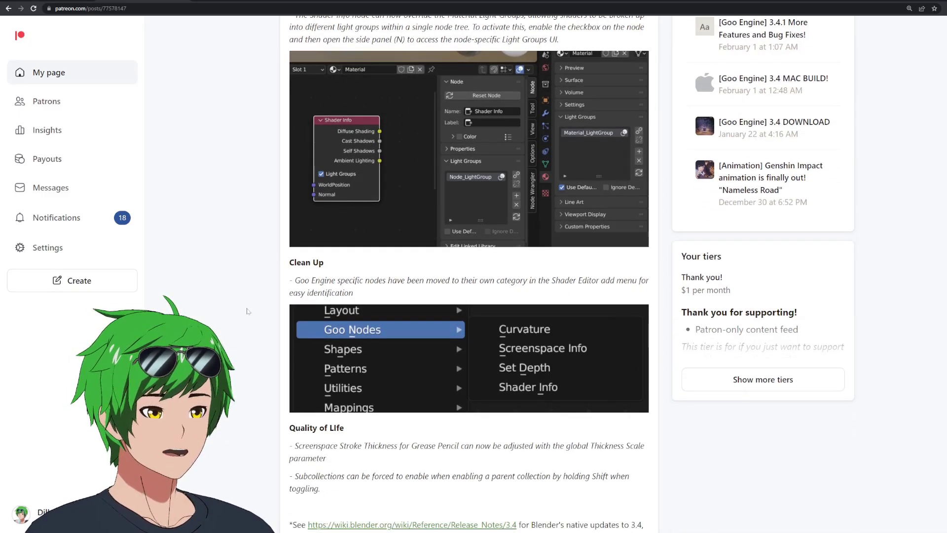
{"action": "scroll", "coordinate": [248, 311], "scroll_direction": "up", "scroll_amount": 5}
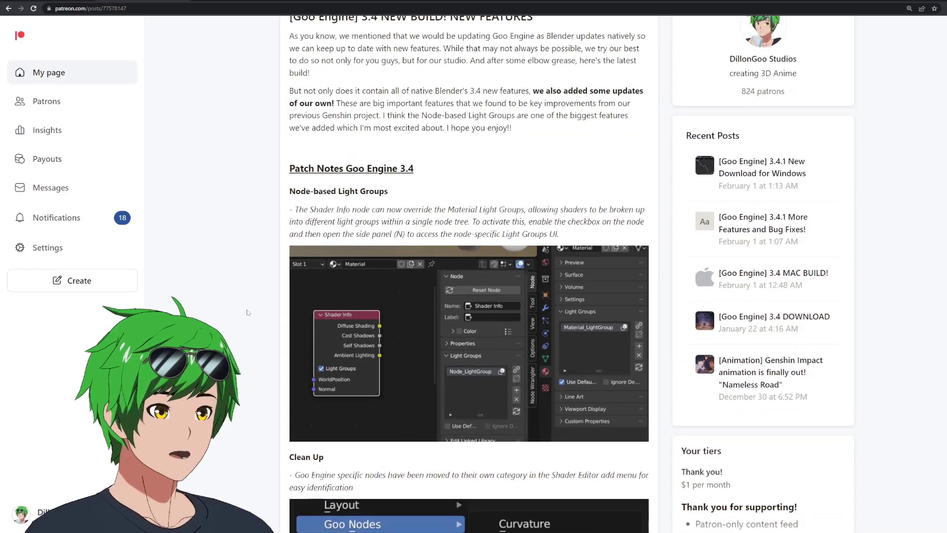
{"action": "scroll", "coordinate": [247, 312], "scroll_direction": "up", "scroll_amount": 1}
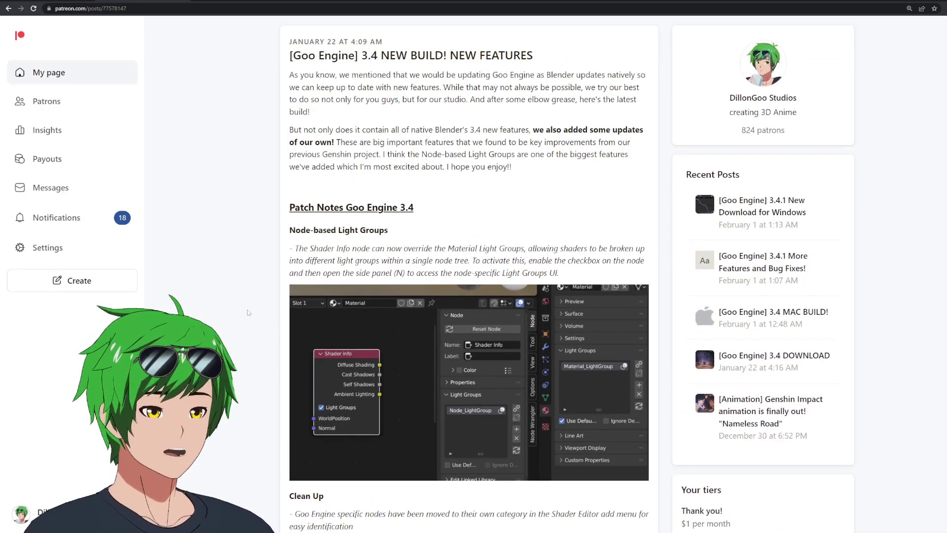
{"action": "scroll", "coordinate": [249, 313], "scroll_direction": "down", "scroll_amount": 10}
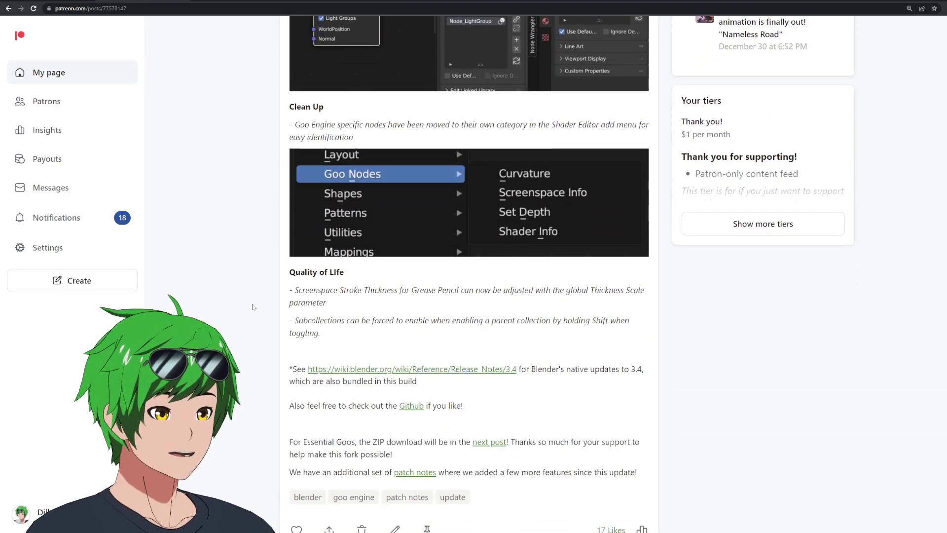
{"action": "scroll", "coordinate": [252, 306], "scroll_direction": "up", "scroll_amount": 4}
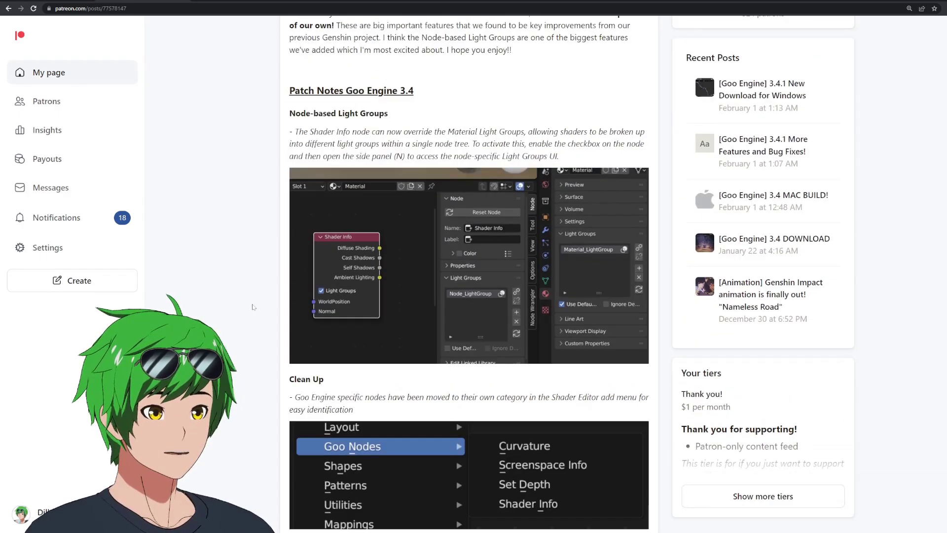